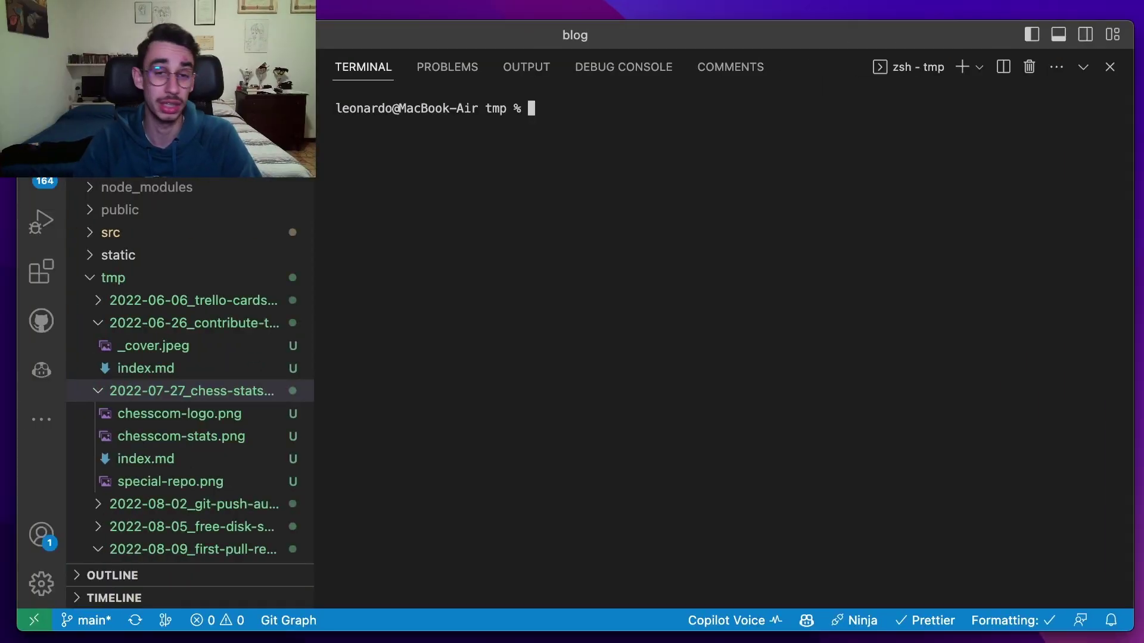
text(??)
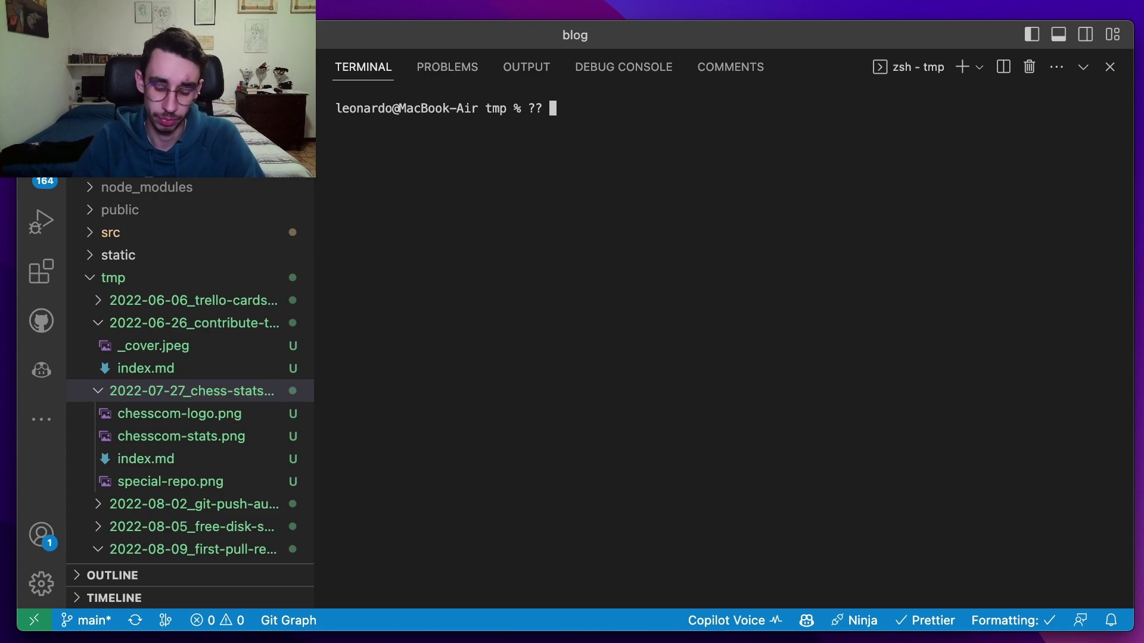
text(move all fi)
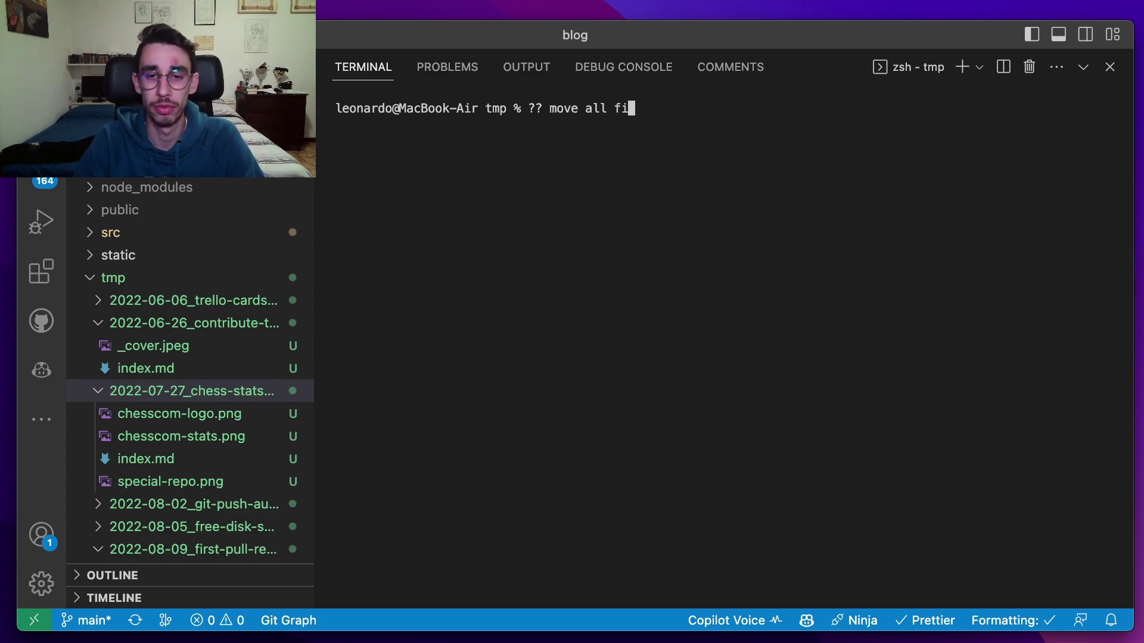
text(les inside )
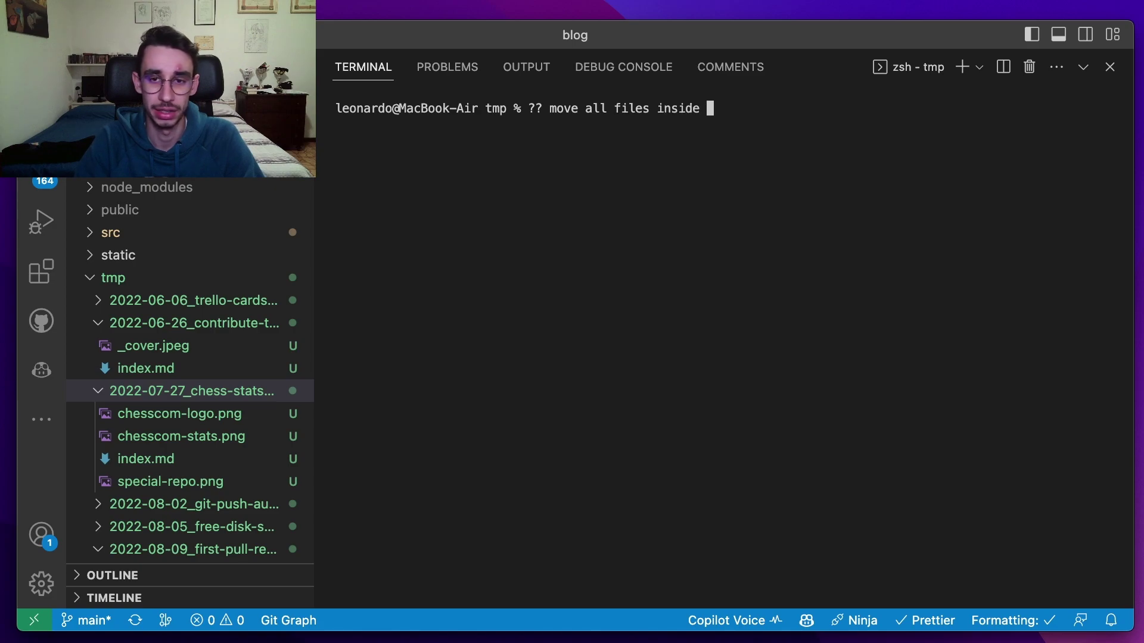
text(this folder)
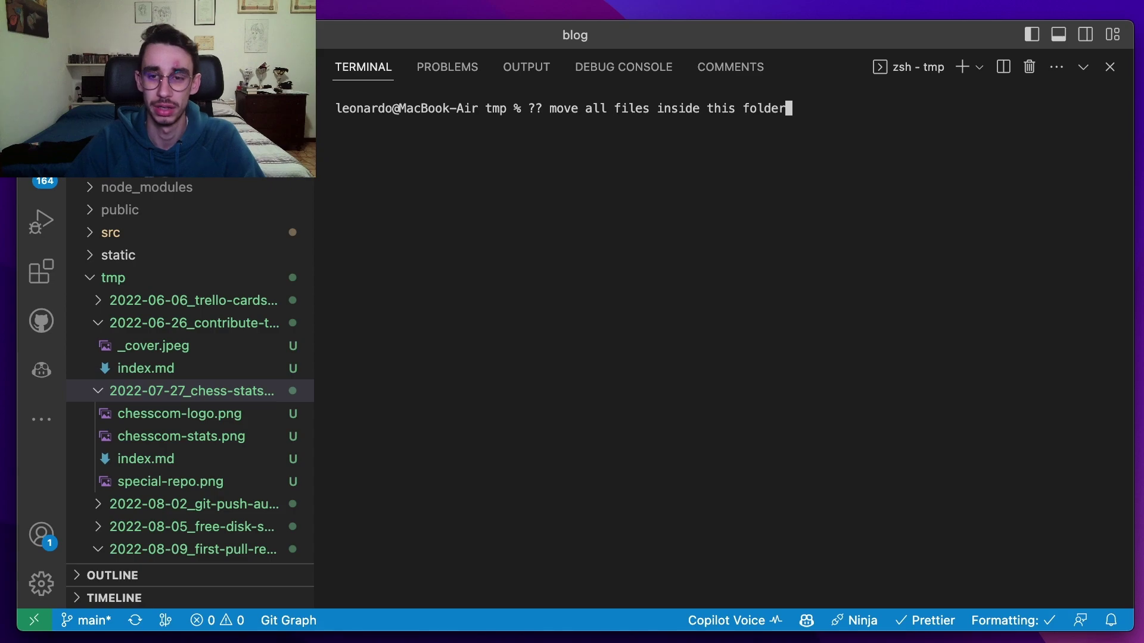
text( but separate them in the )
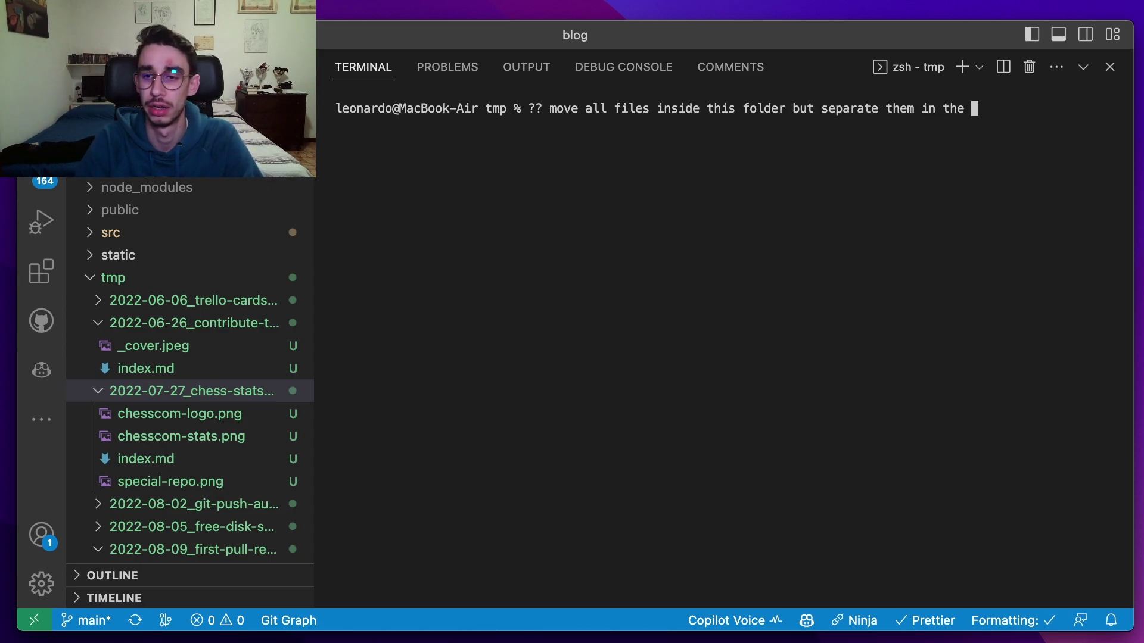
text(folder structure )
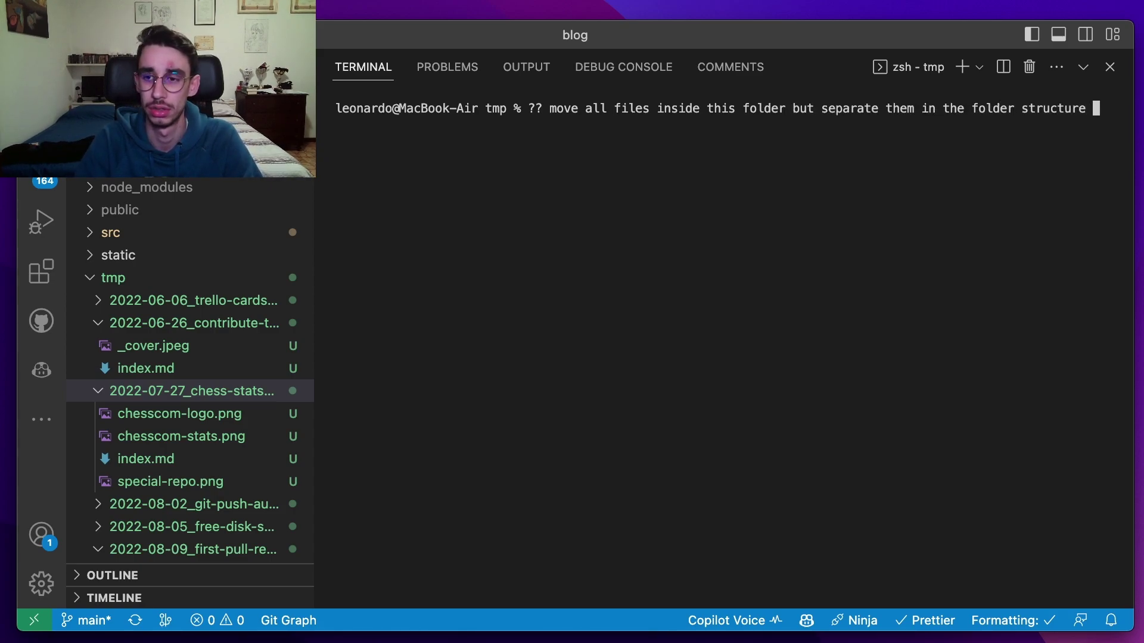
text(year/mo)
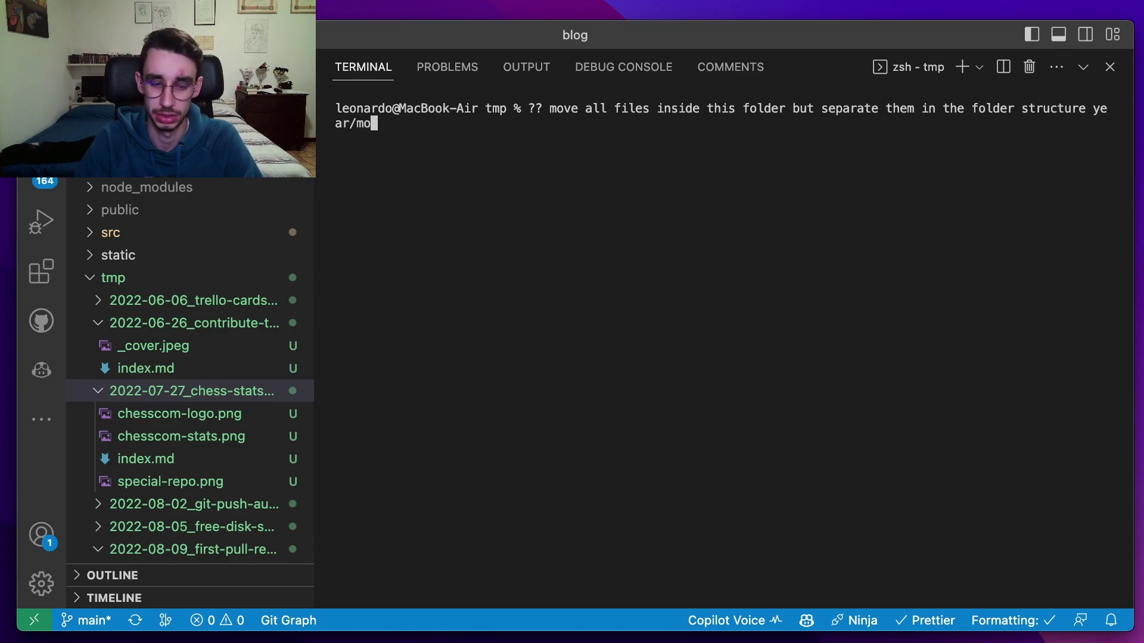
text(nth/)
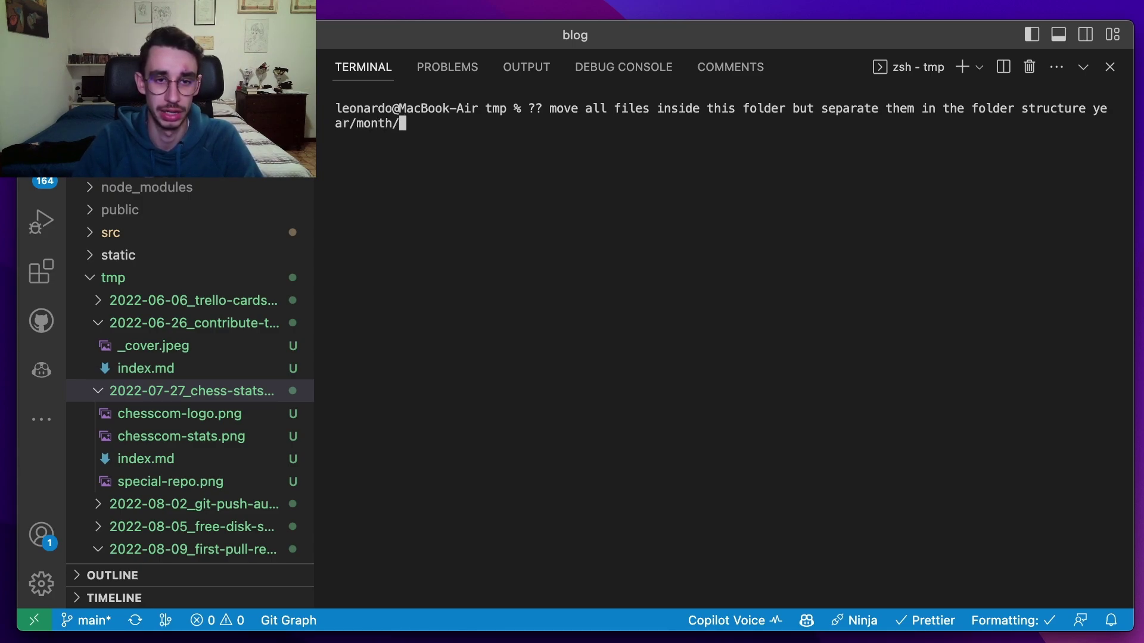
text(name.md)
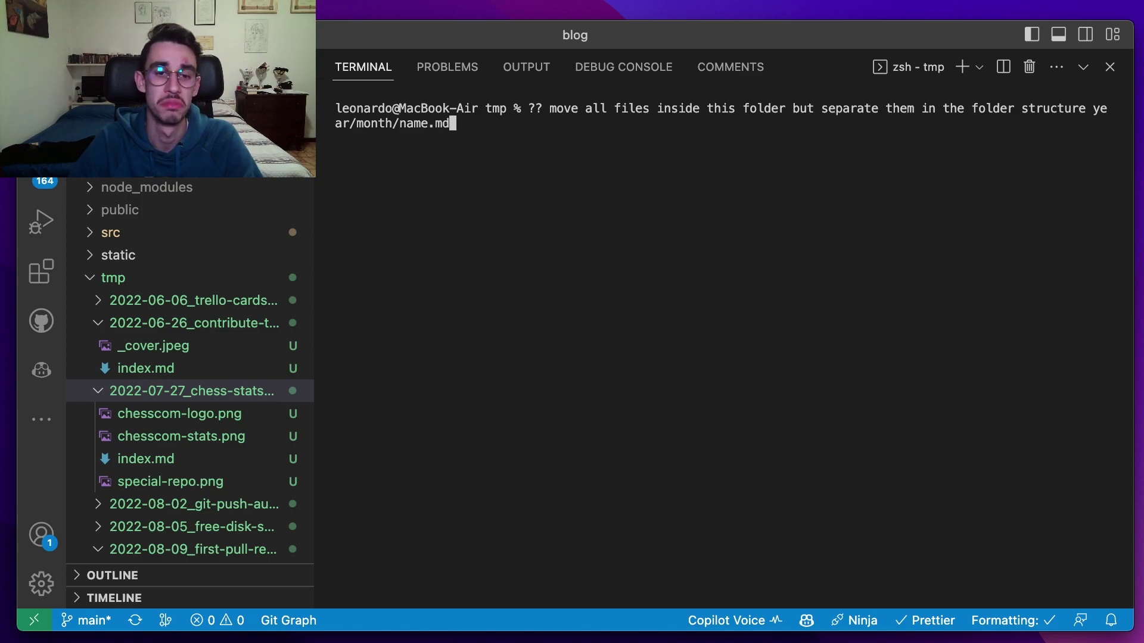
Submit the '?? move all files… year/month/name.md' request to Copilot CLI.
key(Return)
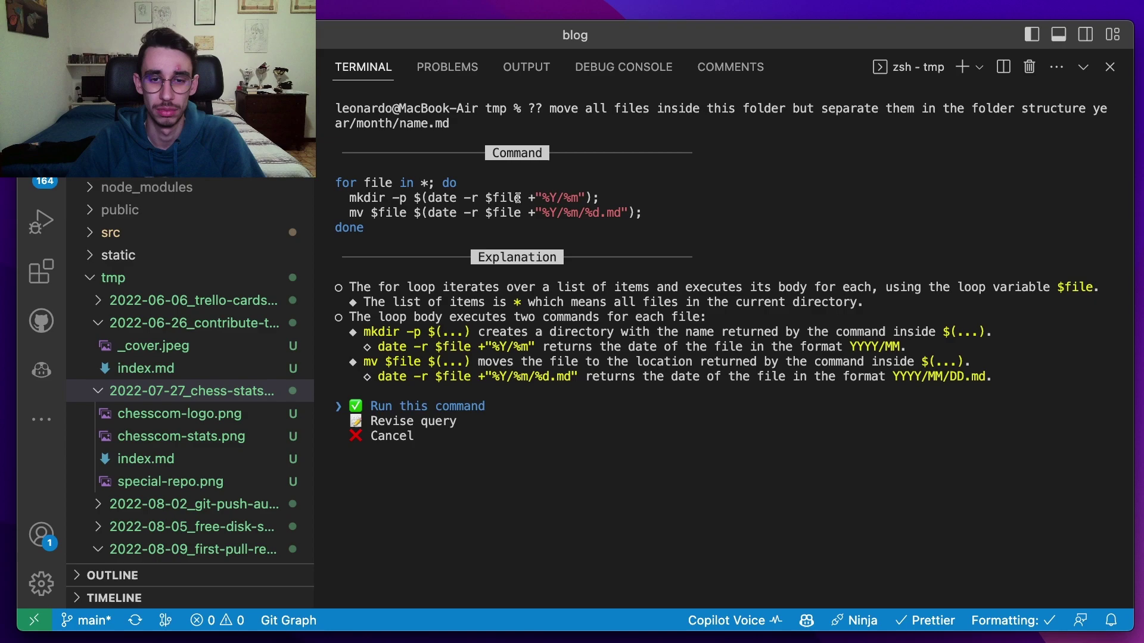
Inspect the suggested loop's +"%Y/%m" date format and move to 'Revise query'.
drag(533, 196, 573, 193)
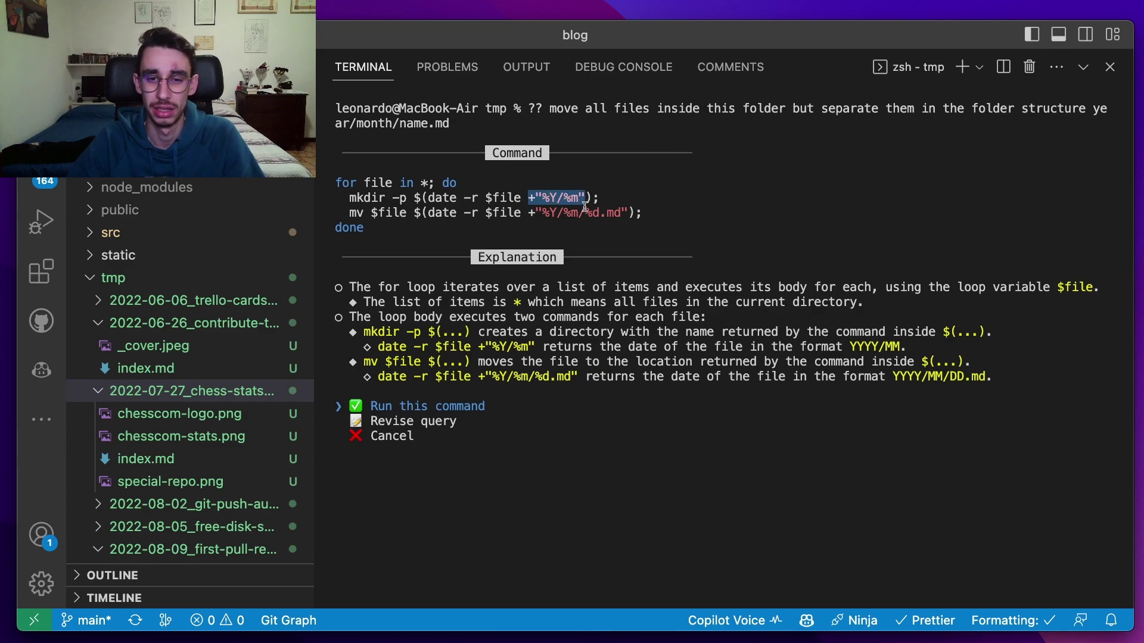
click(587, 209)
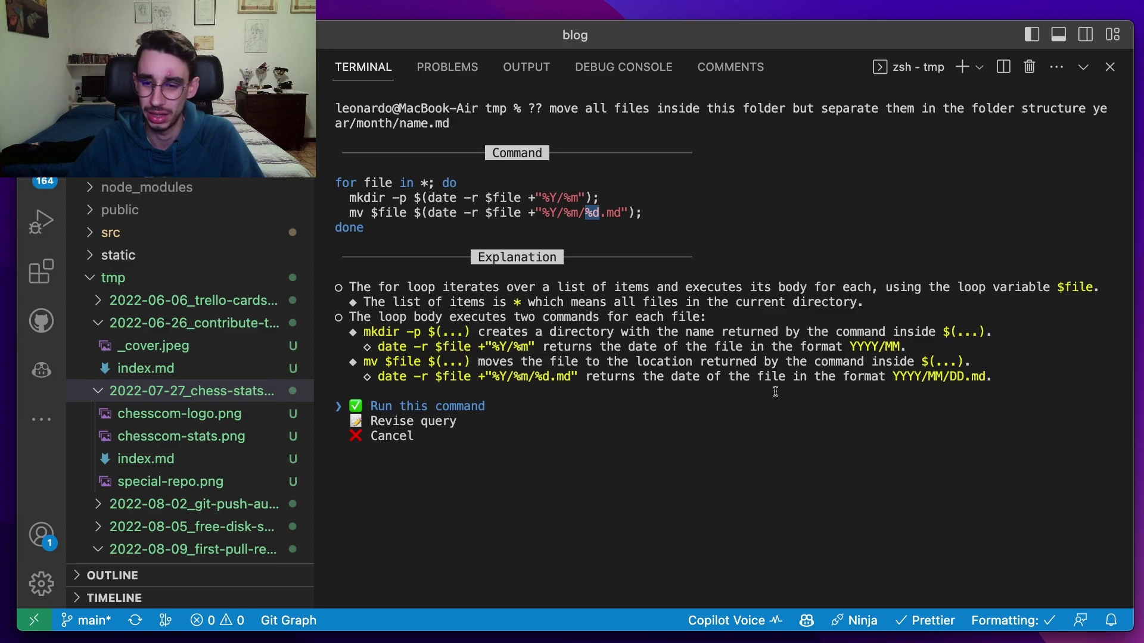
key(Down)
Revise the query to 'instead of the day put the entire article name in it' and review the result.
key(Return)
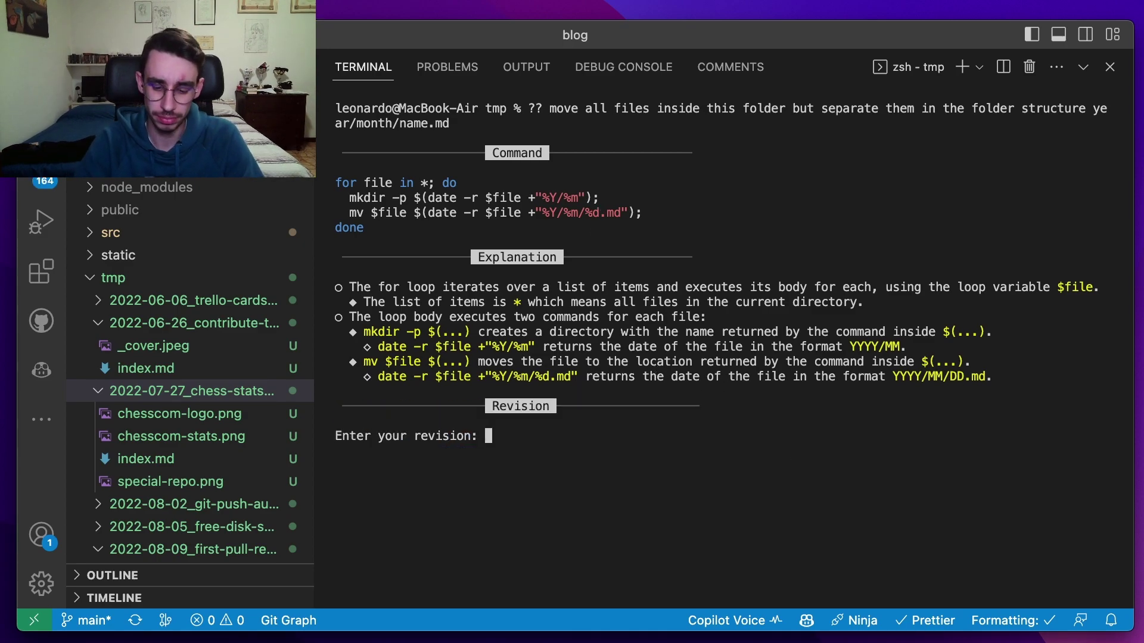
text(instead of )
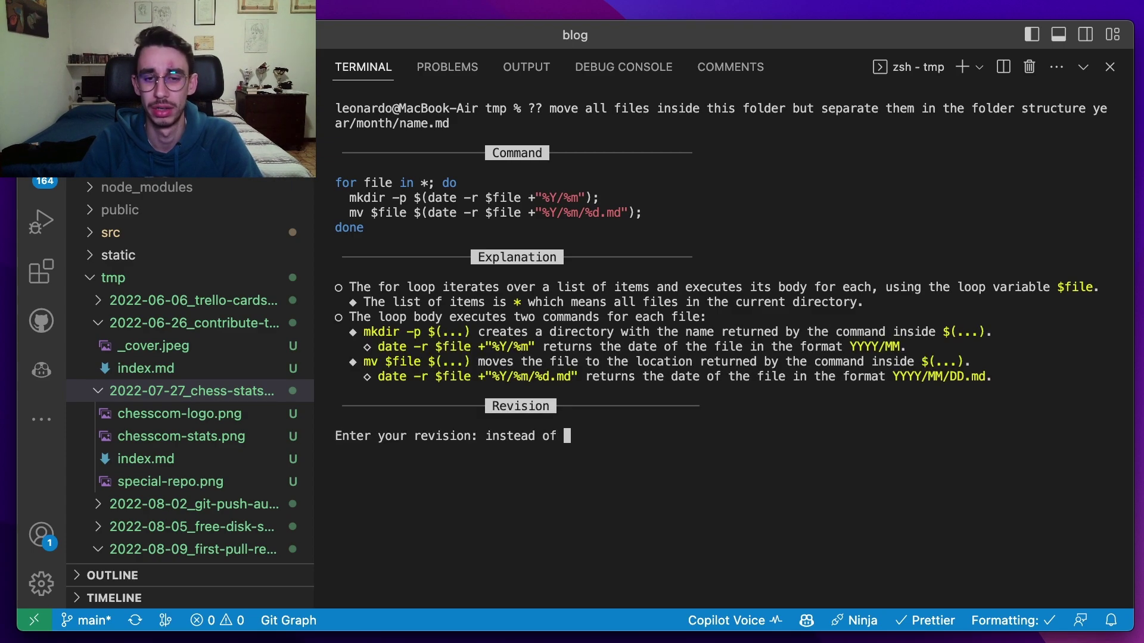
text(the day )
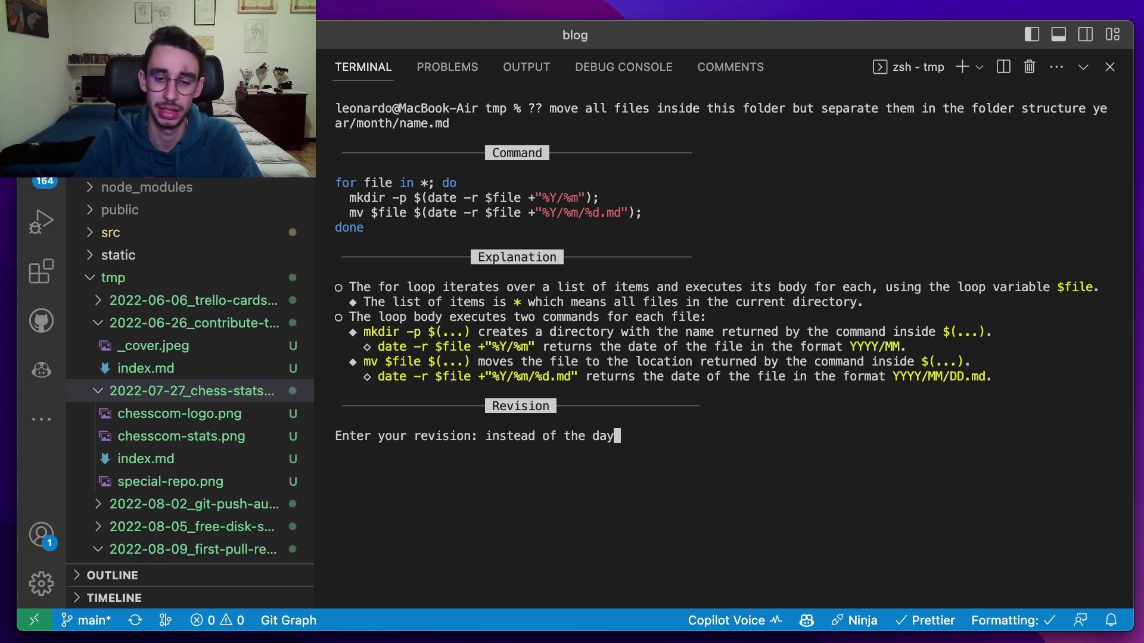
text(put the entire)
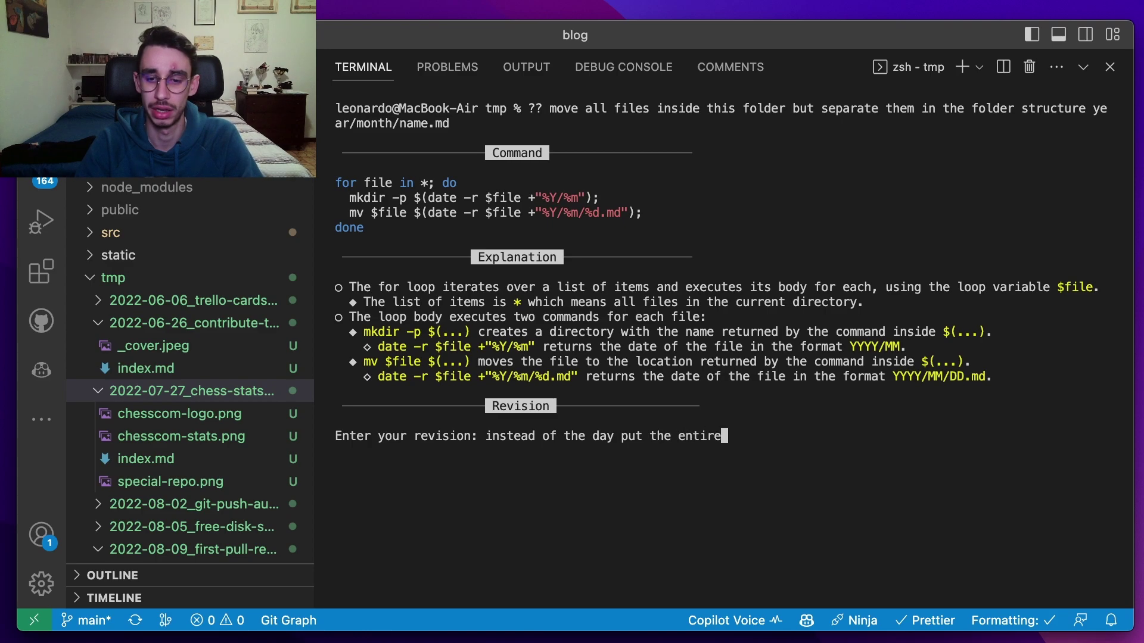
text( article name)
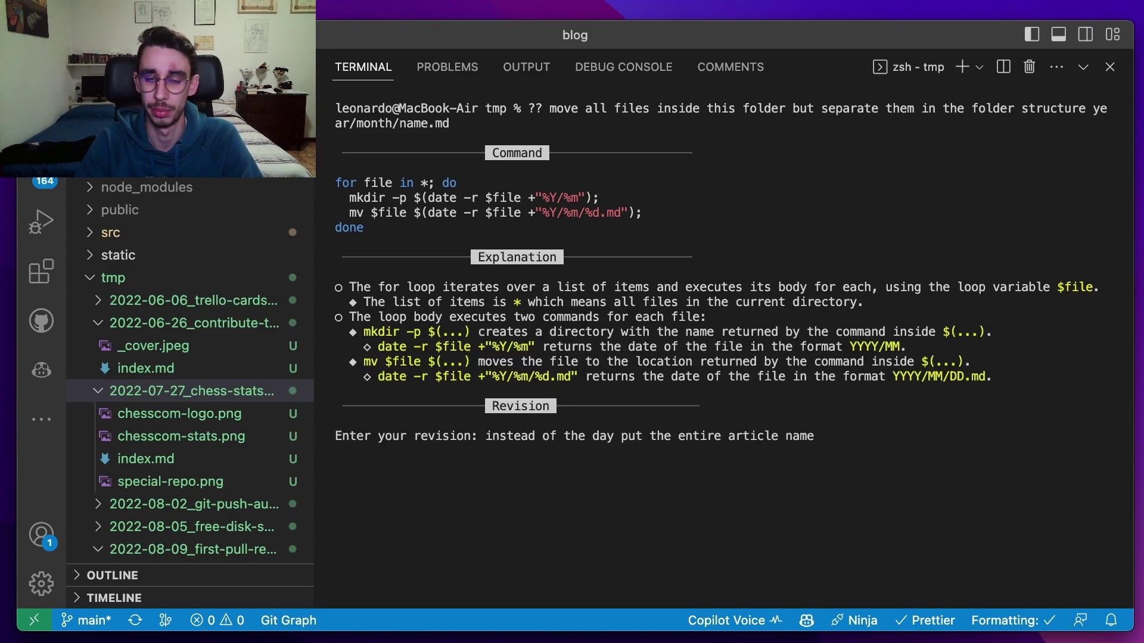
text( in it)
key(Return)
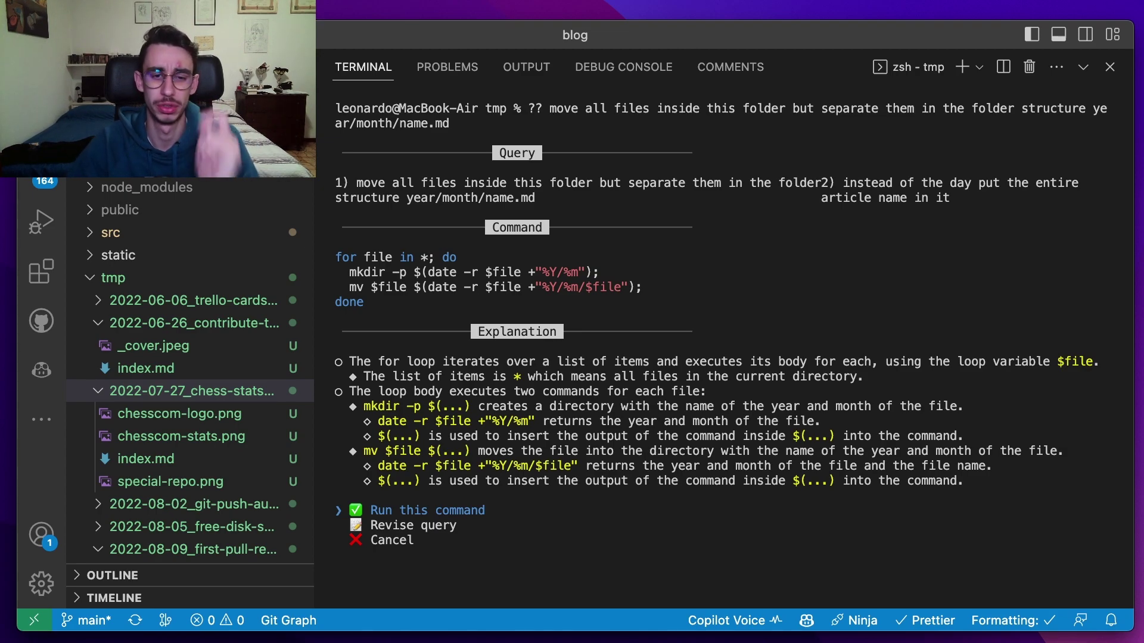
drag(371, 304, 320, 265)
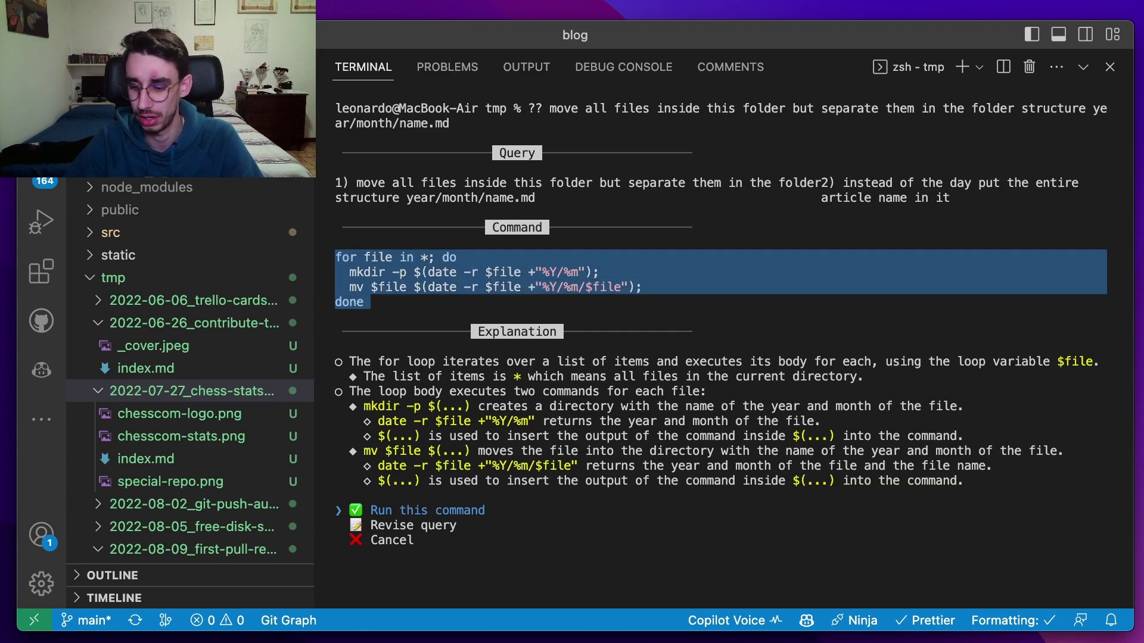
click(592, 491)
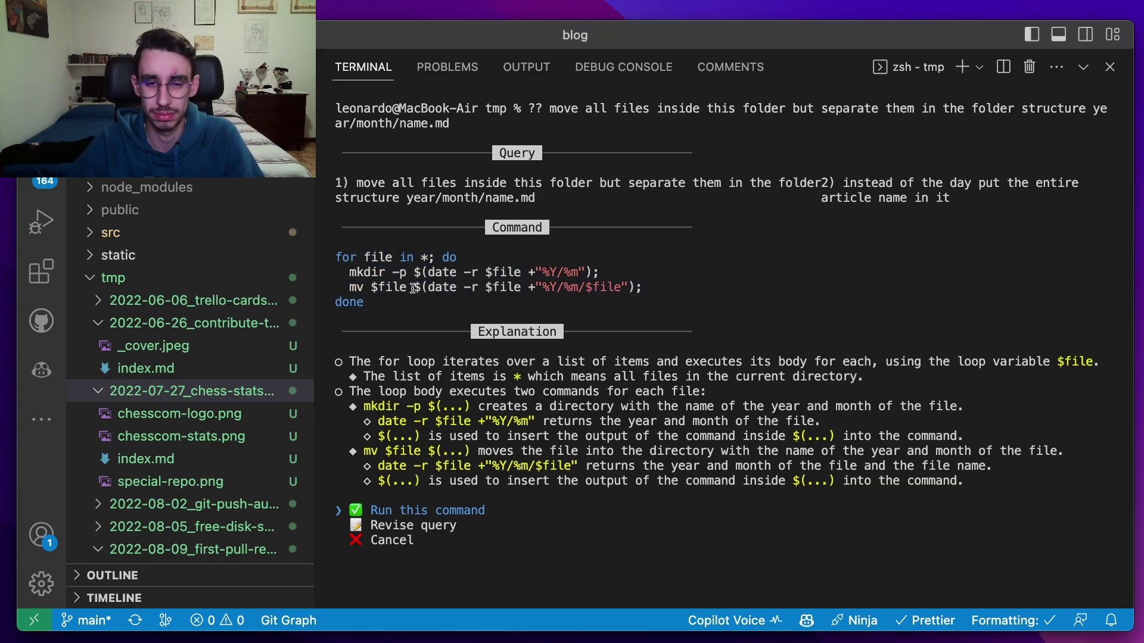
Submit a second revision of the folder-sorting request to Copilot.
key(Down)
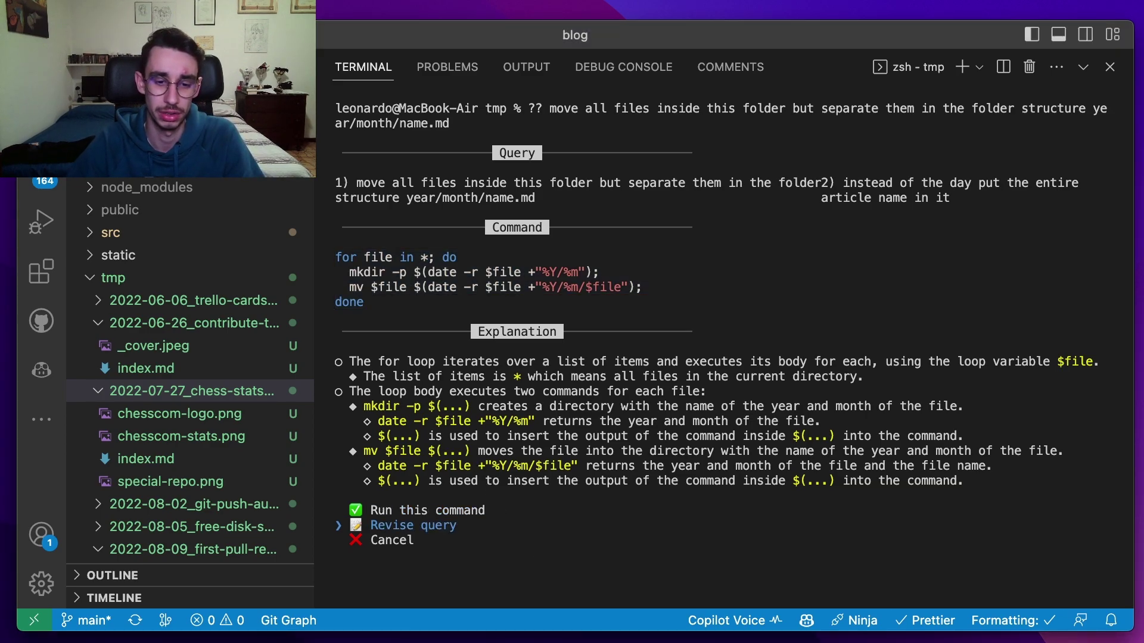
key(Return)
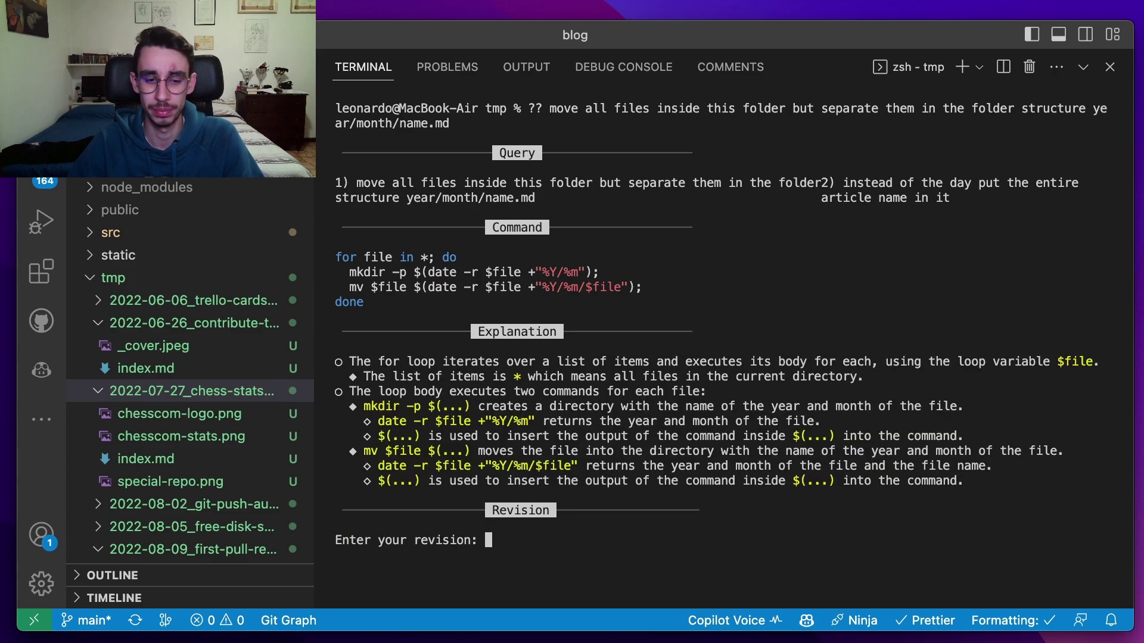
text(th)
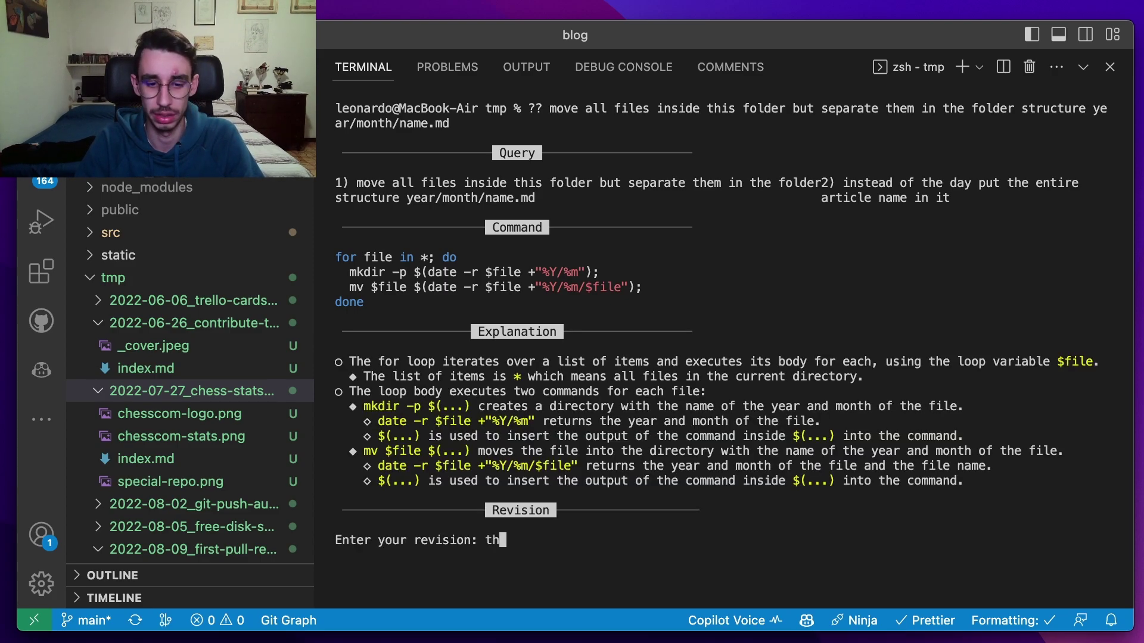
text(e file name shou)
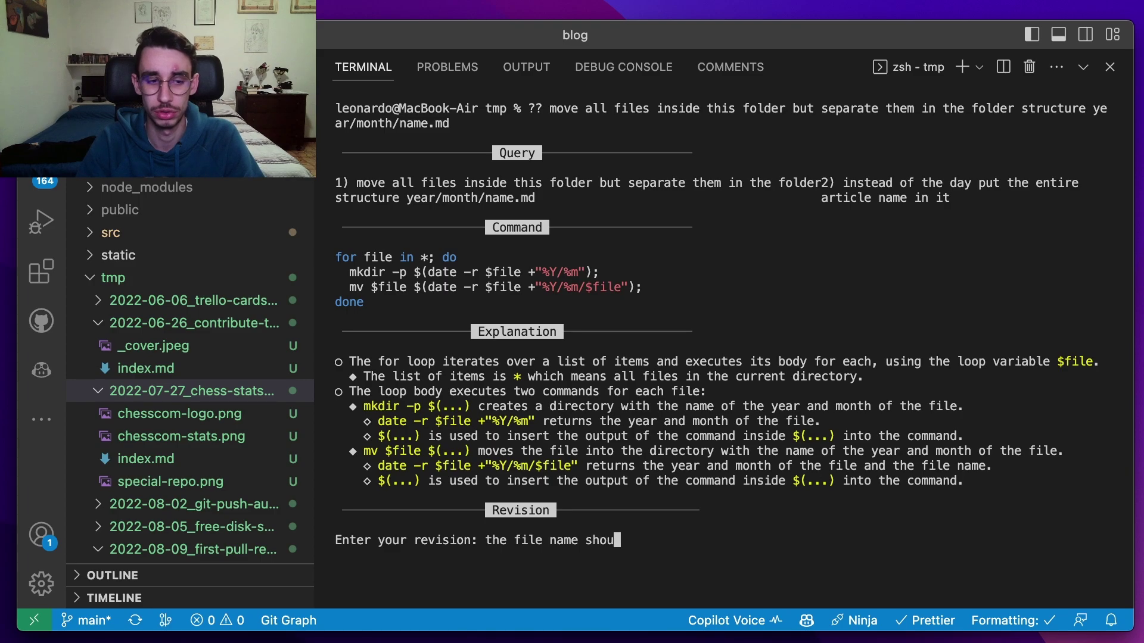
text(ld be split)
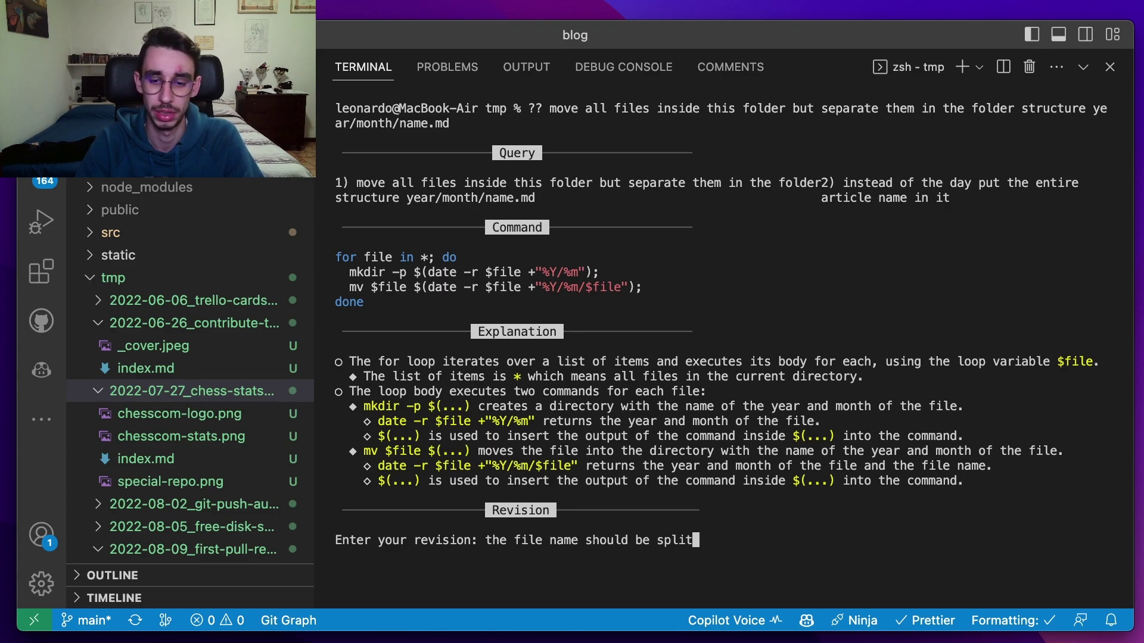
text( by _ and )
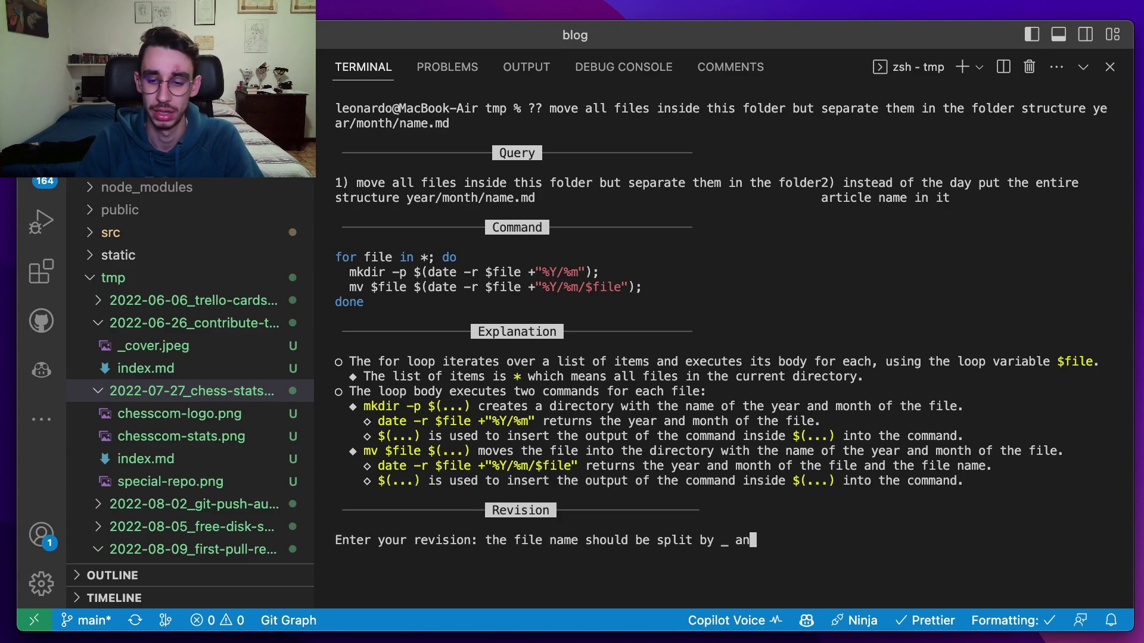
text(take the secon)
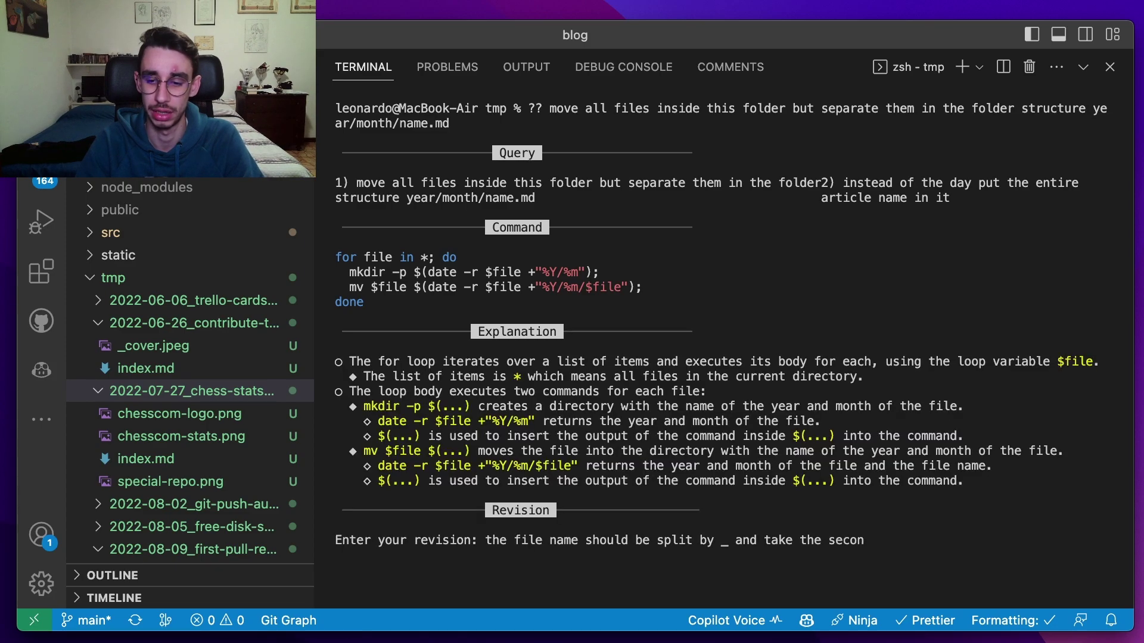
text(d half)
key(Return)
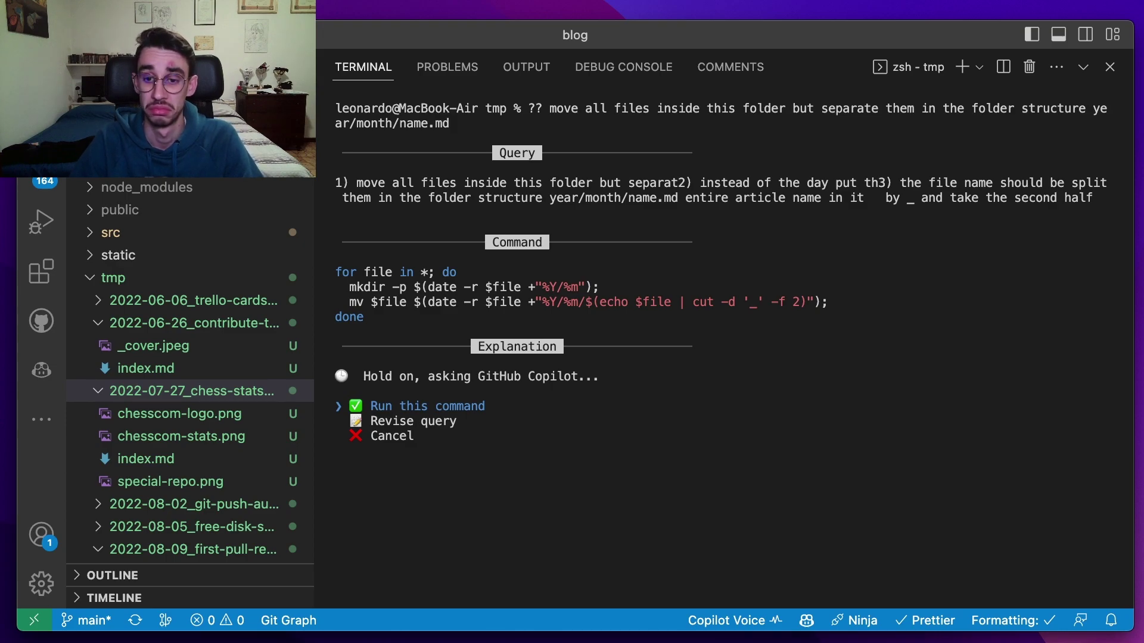
Keep 'Run this command' selected and accept Copilot's revised for-loop.
key(Down)
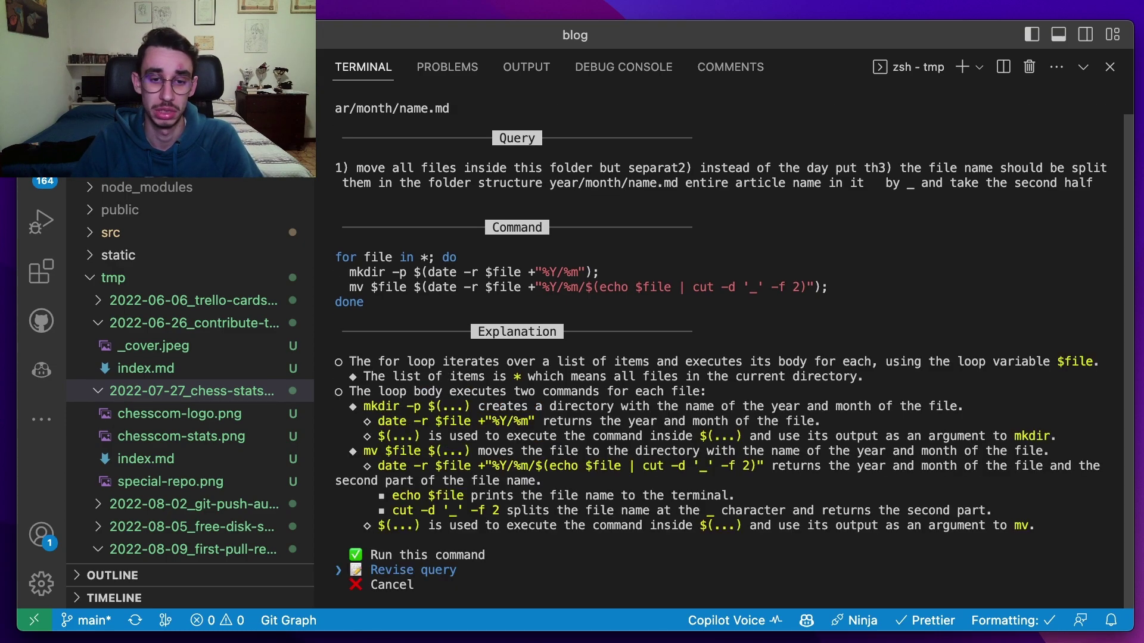
key(Up)
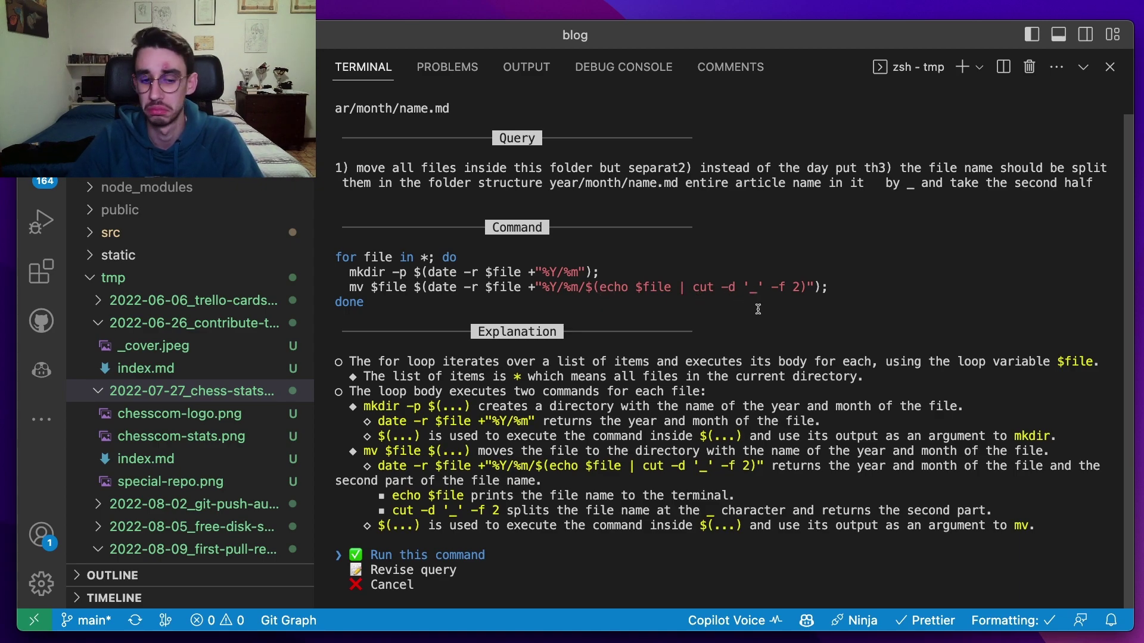
key(Return)
Confirm the loop with y and inspect the article folders under tmp/2023/04.
key(y)
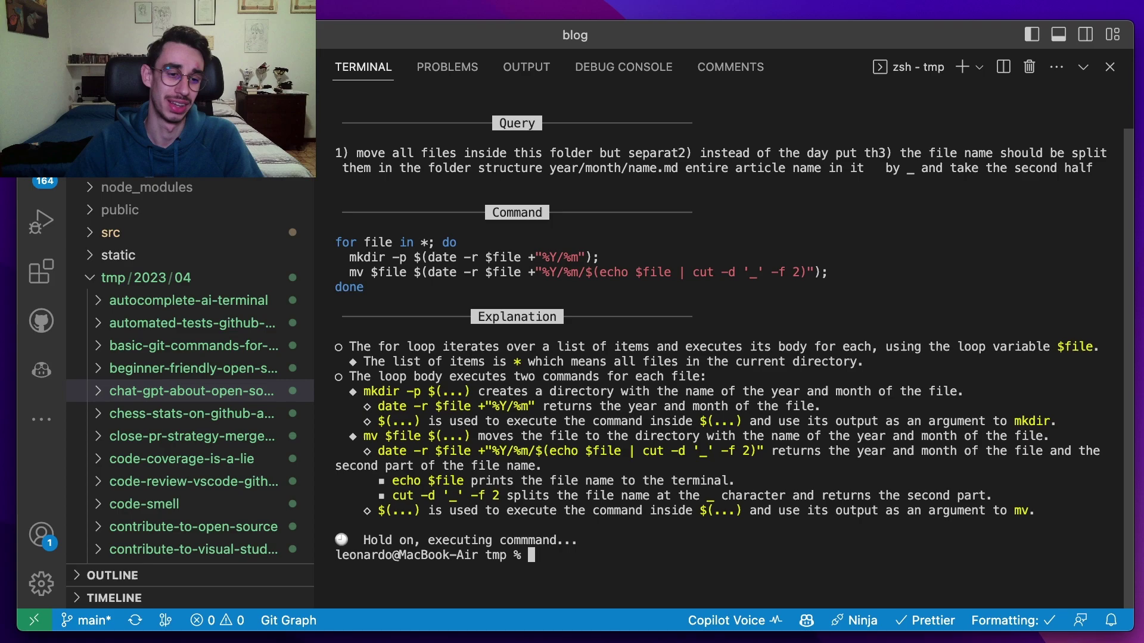
scroll(248, 368, down, 5)
scroll(247, 368, down, 8)
scroll(238, 380, down, 8)
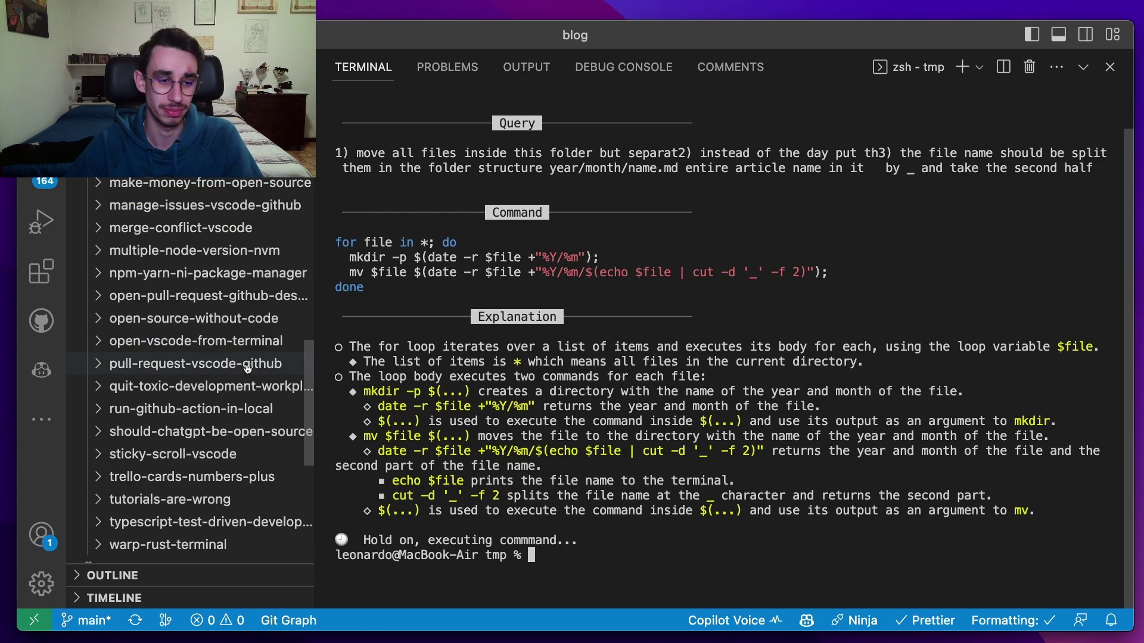
scroll(224, 397, up, 3)
scroll(217, 409, up, 10)
scroll(217, 408, up, 5)
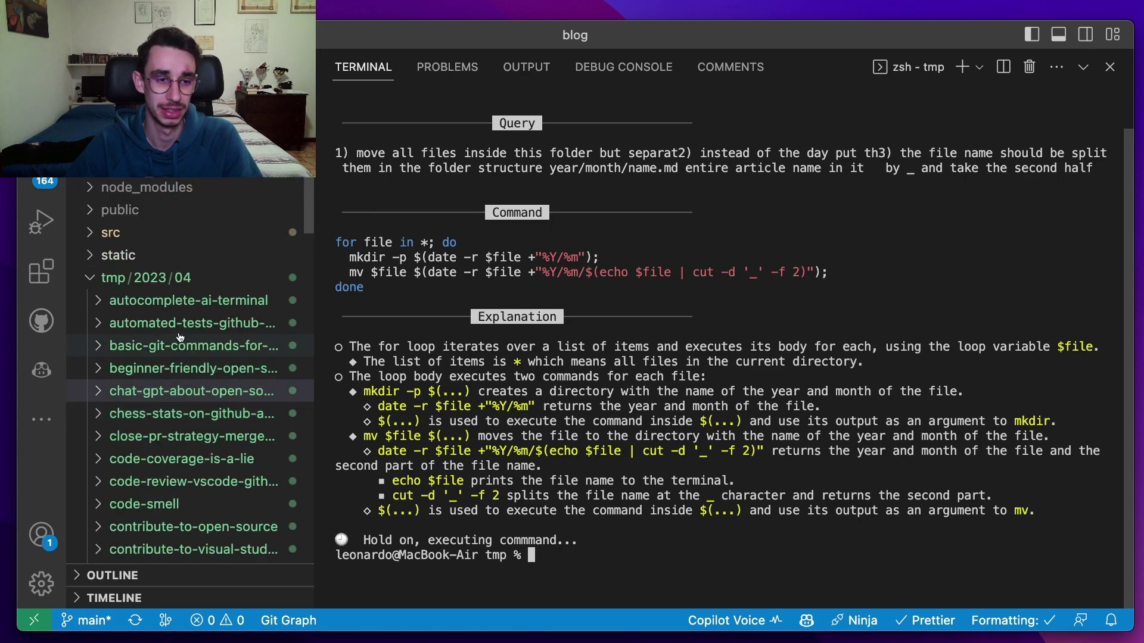
click(152, 280)
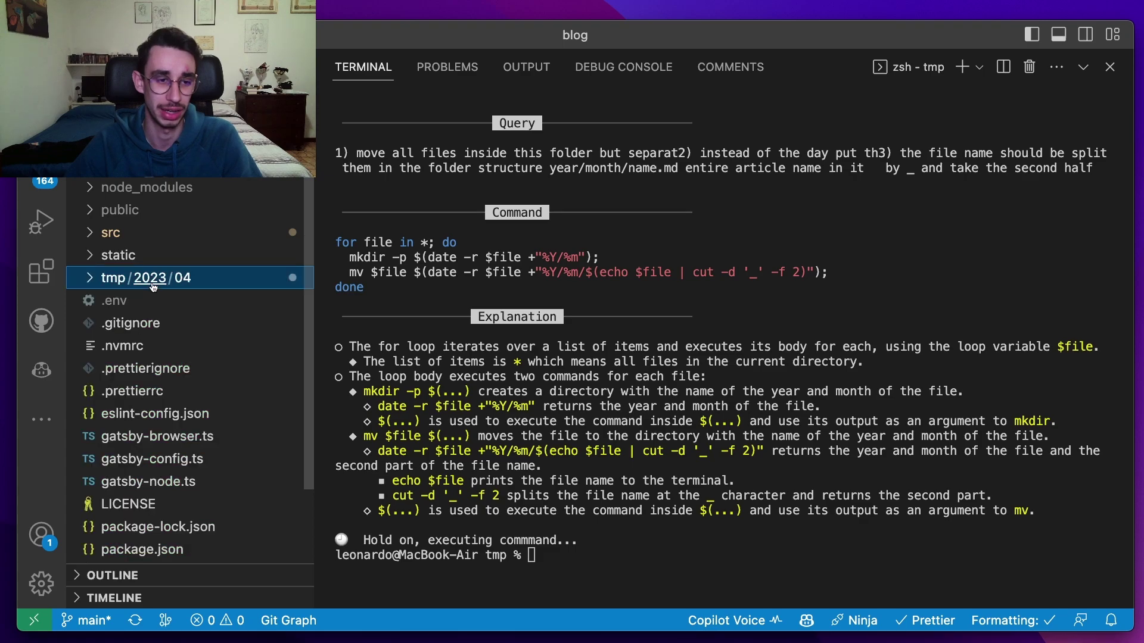
click(152, 281)
scroll(156, 295, down, 2)
scroll(165, 350, down, 10)
click(169, 366)
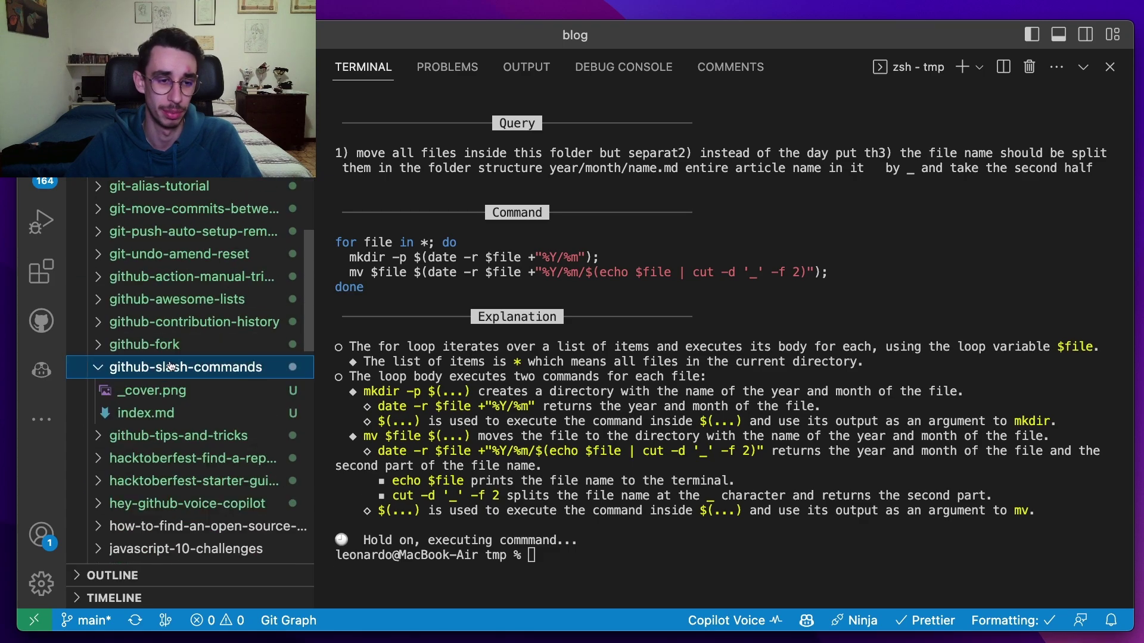
scroll(170, 367, down, 2)
click(166, 330)
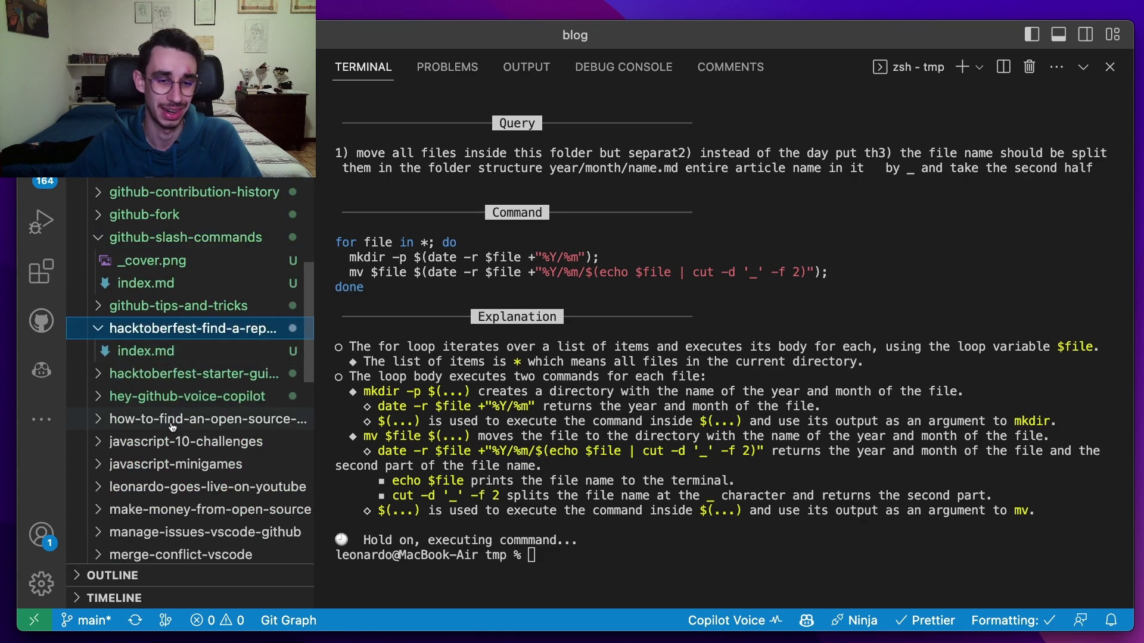
scroll(172, 427, down, 5)
scroll(171, 428, up, 5)
scroll(172, 428, up, 10)
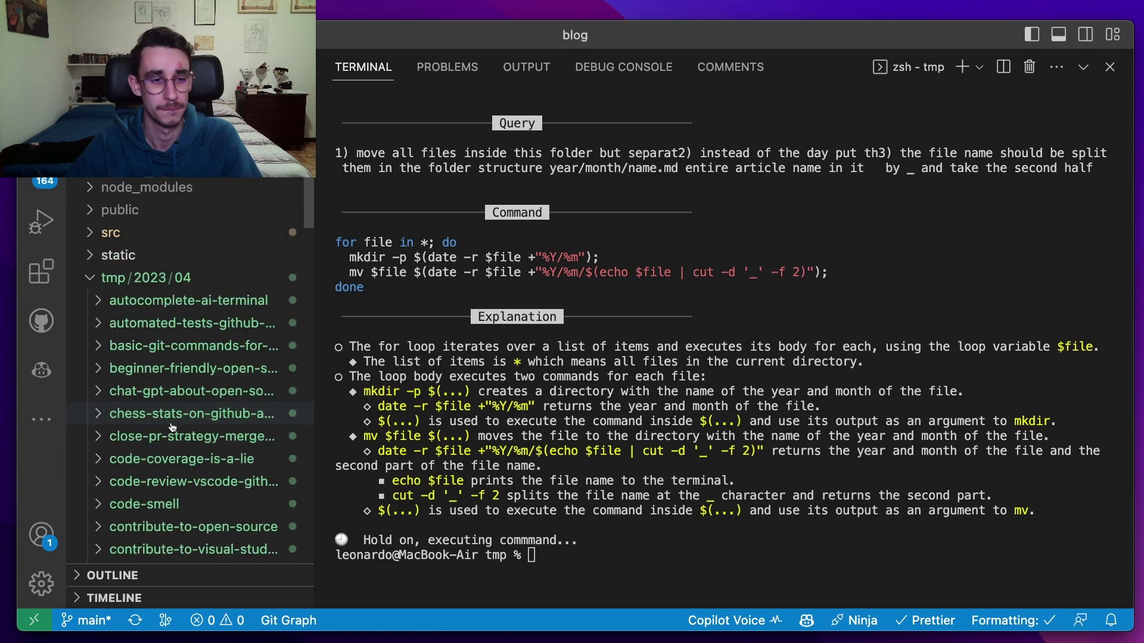
double_click(427, 257)
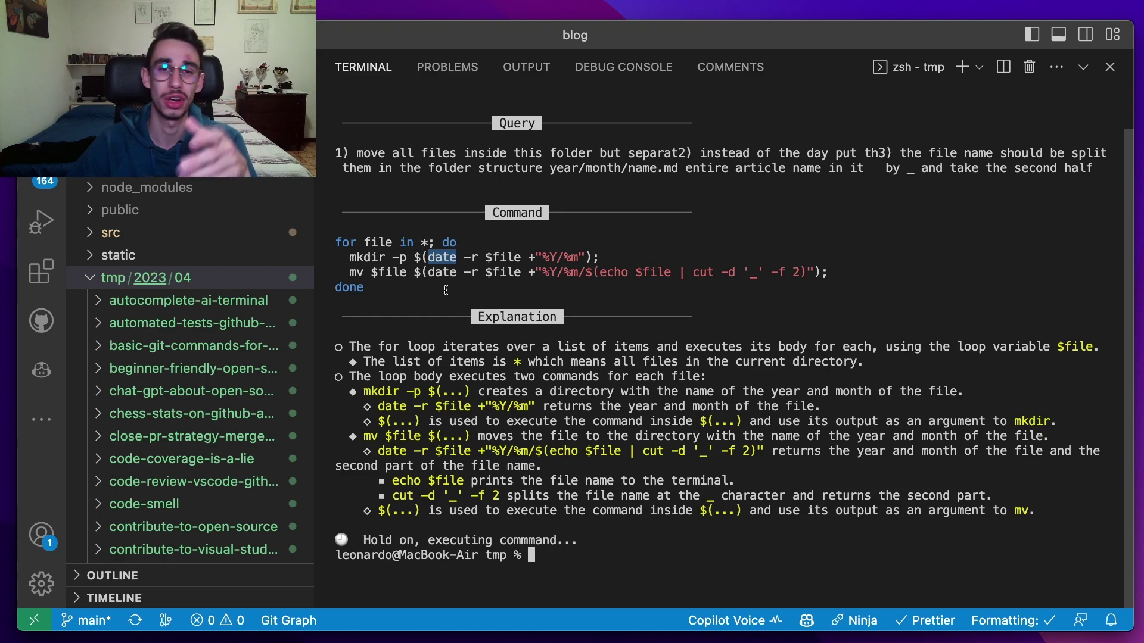
click(445, 290)
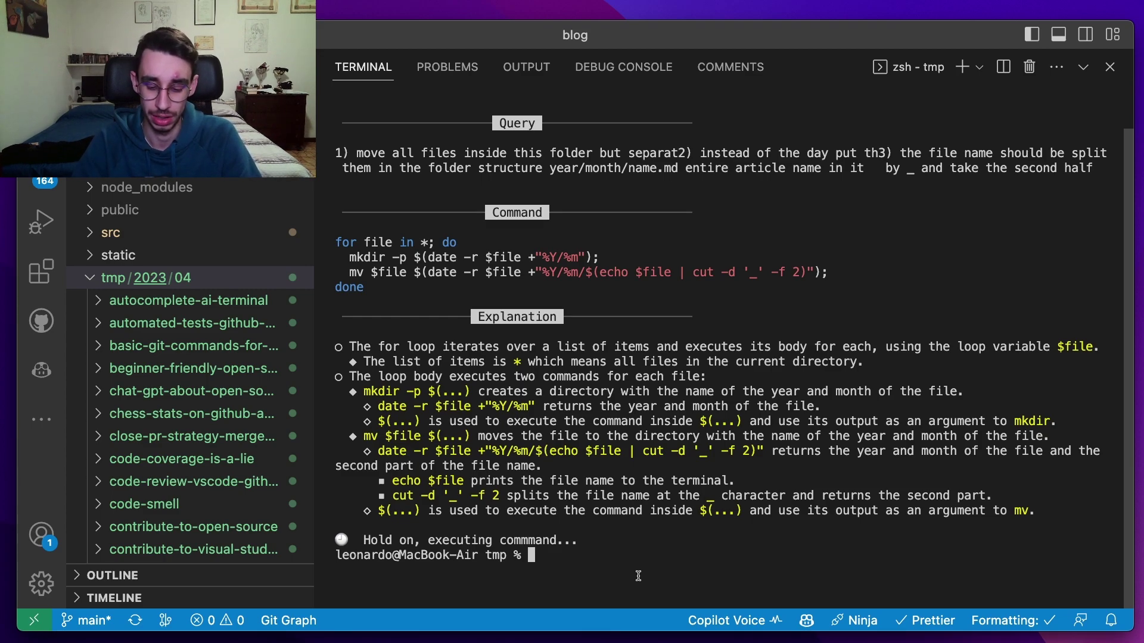
text(?)
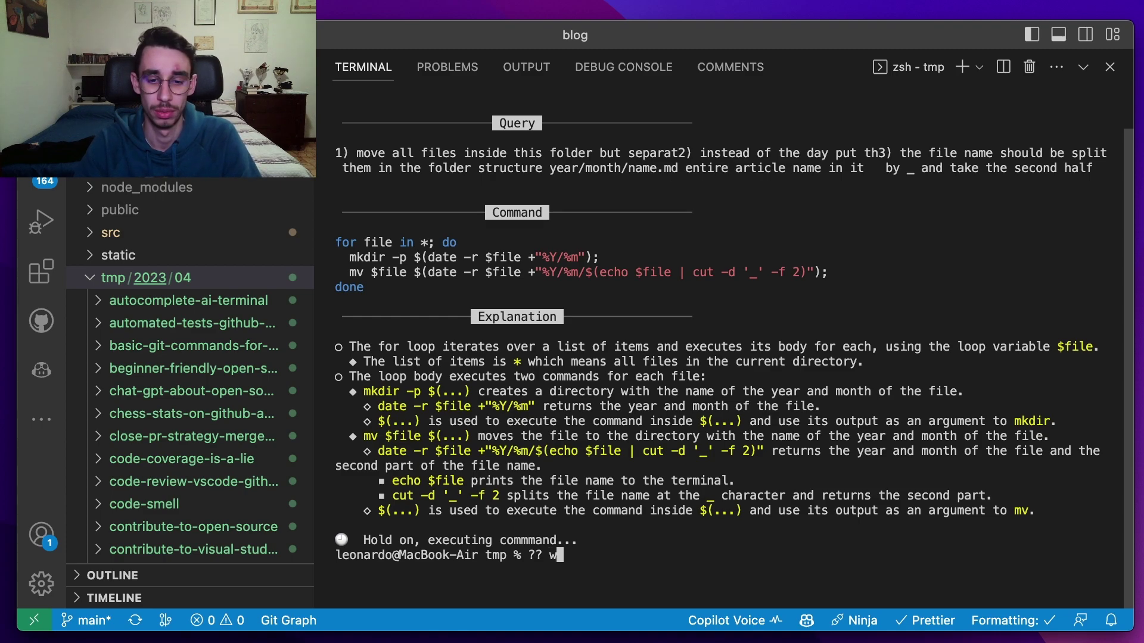
text(e out this)
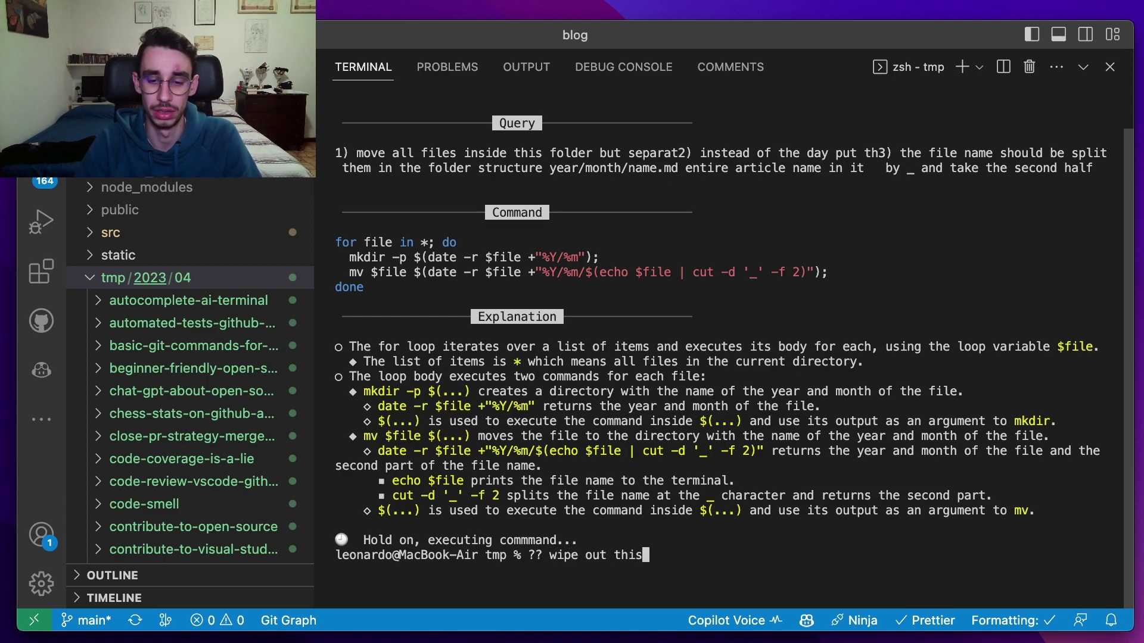
text( folder)
Have Copilot wipe out the folder, accepting and confirming its rm -rf suggestion.
key(Return)
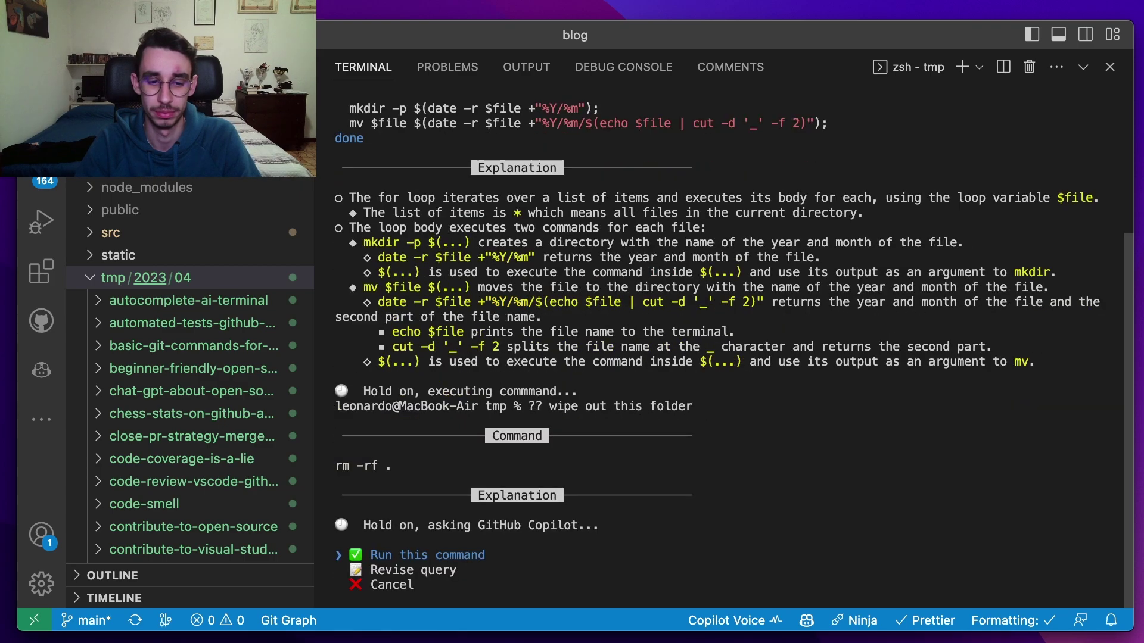
key(Return)
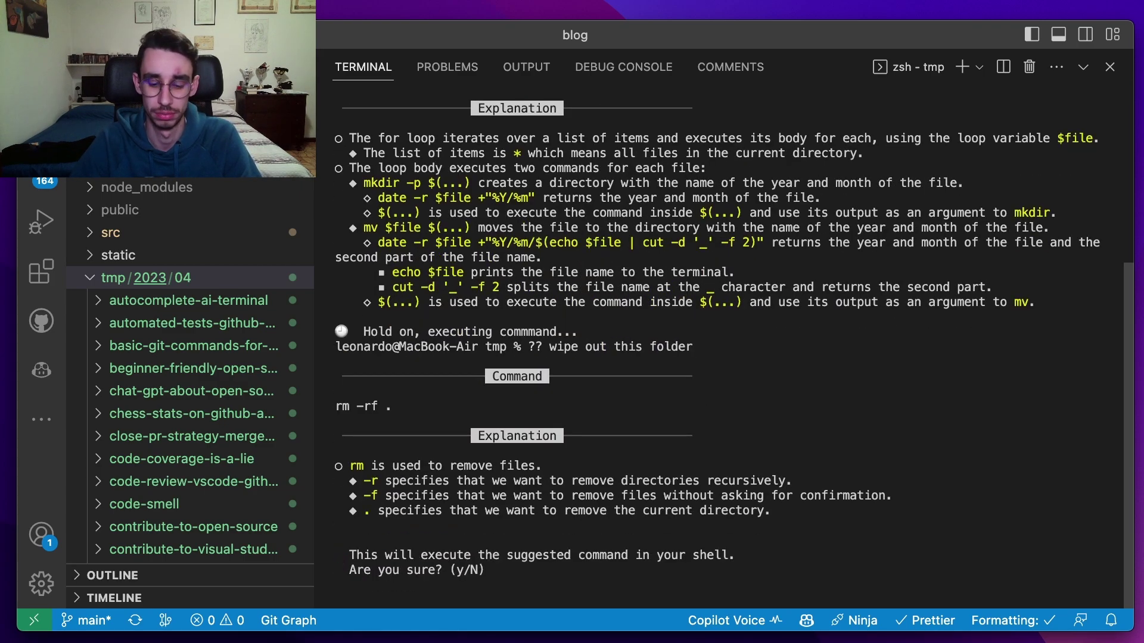
key(y)
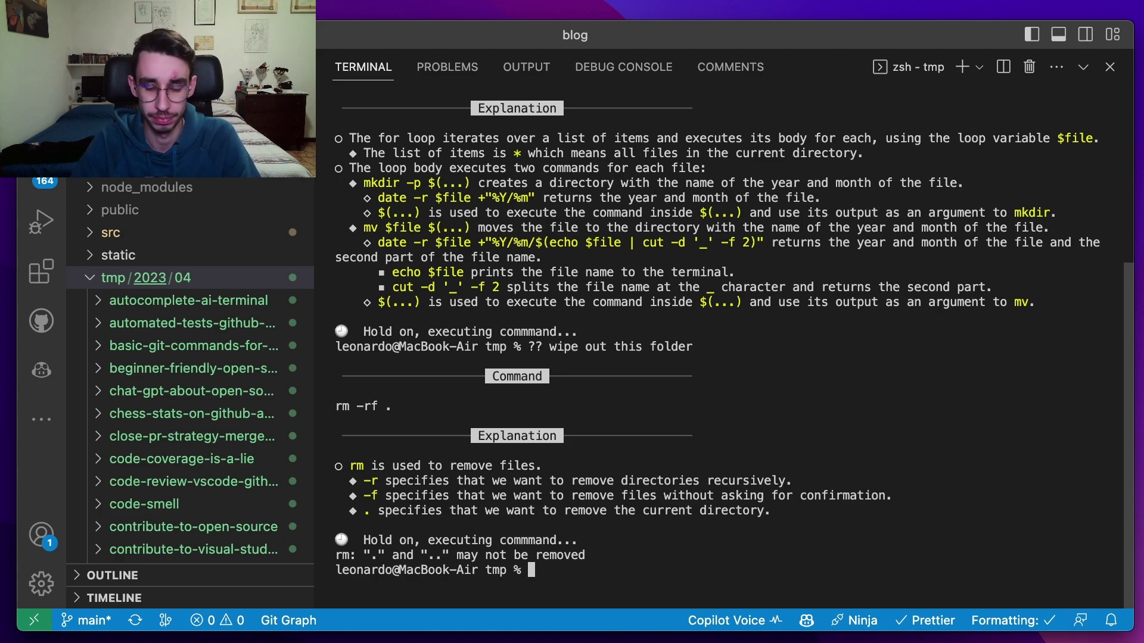
text(cd ..)
Move up with cd .., delete tmp/ with rm -rf, and expand the restored tmp folder.
key(Return)
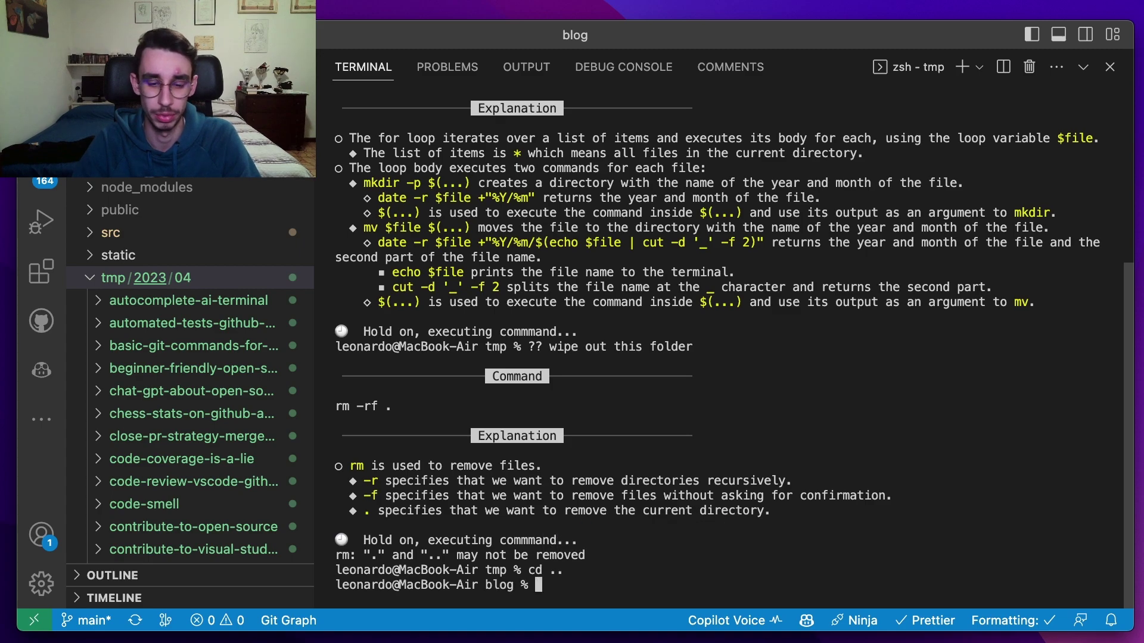
text(rm -rf .)
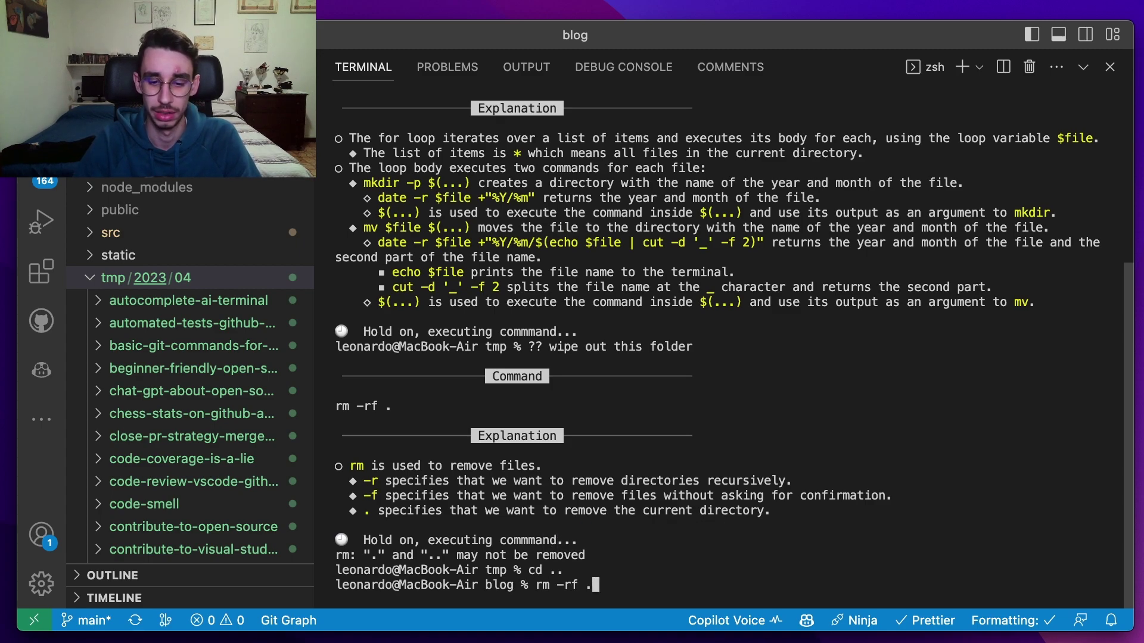
key(BackSpace)
text(t)
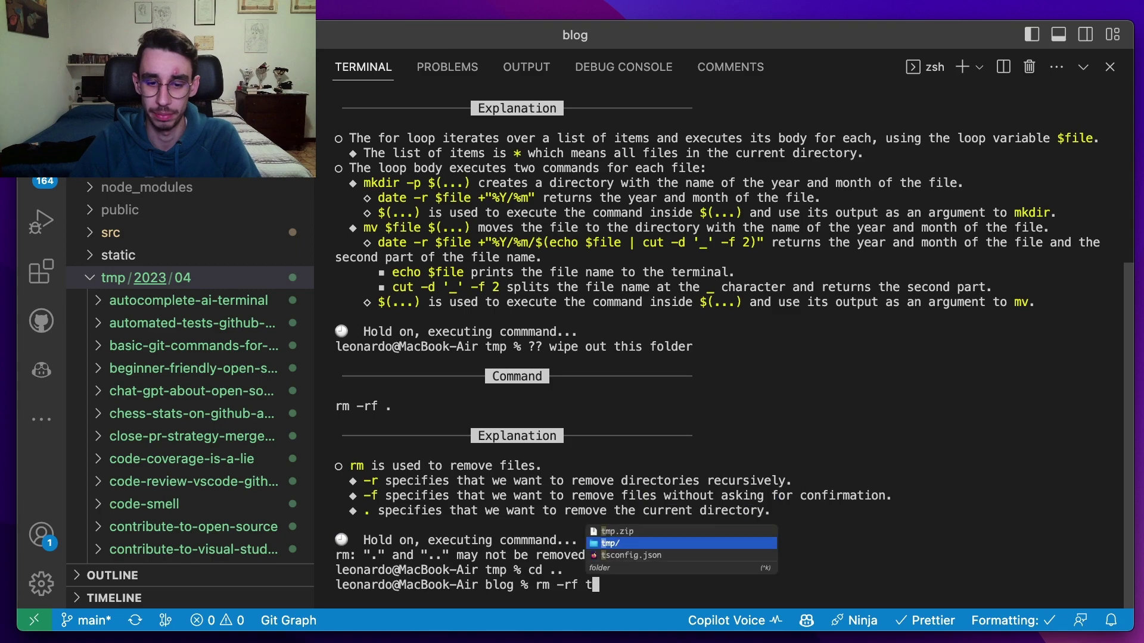
text(mp/)
key(Return)
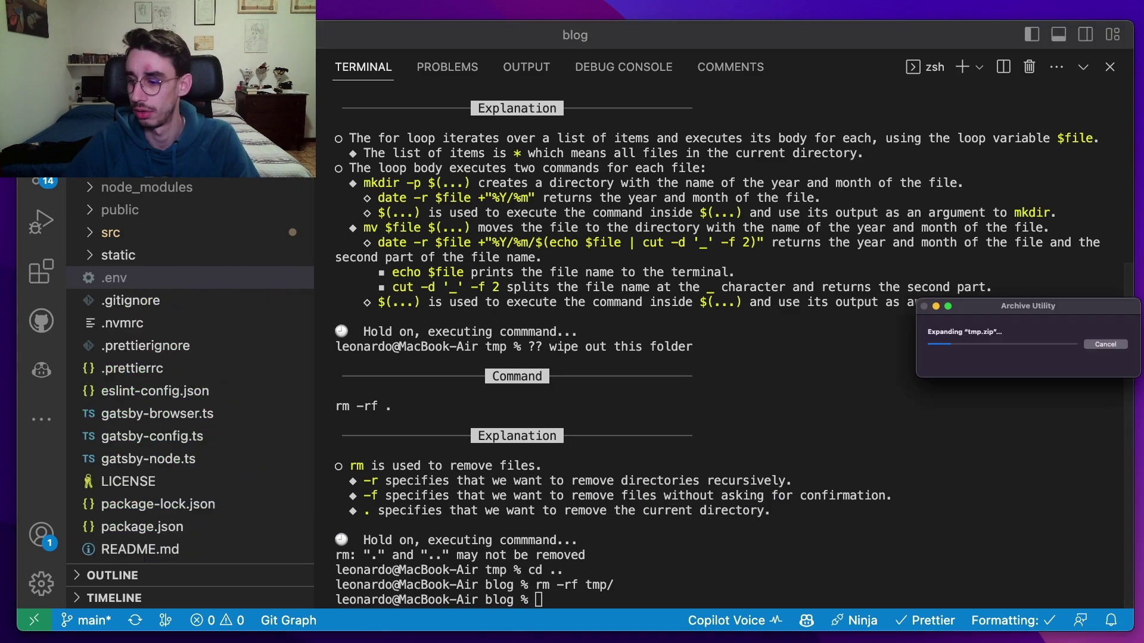
click(132, 277)
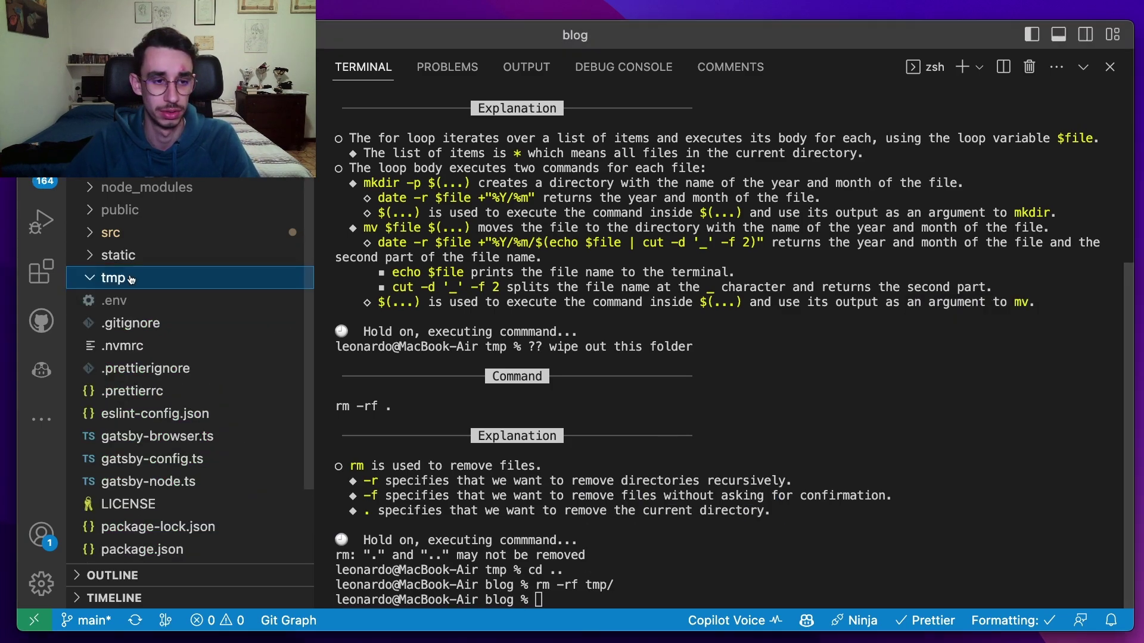
scroll(132, 298, down, 2)
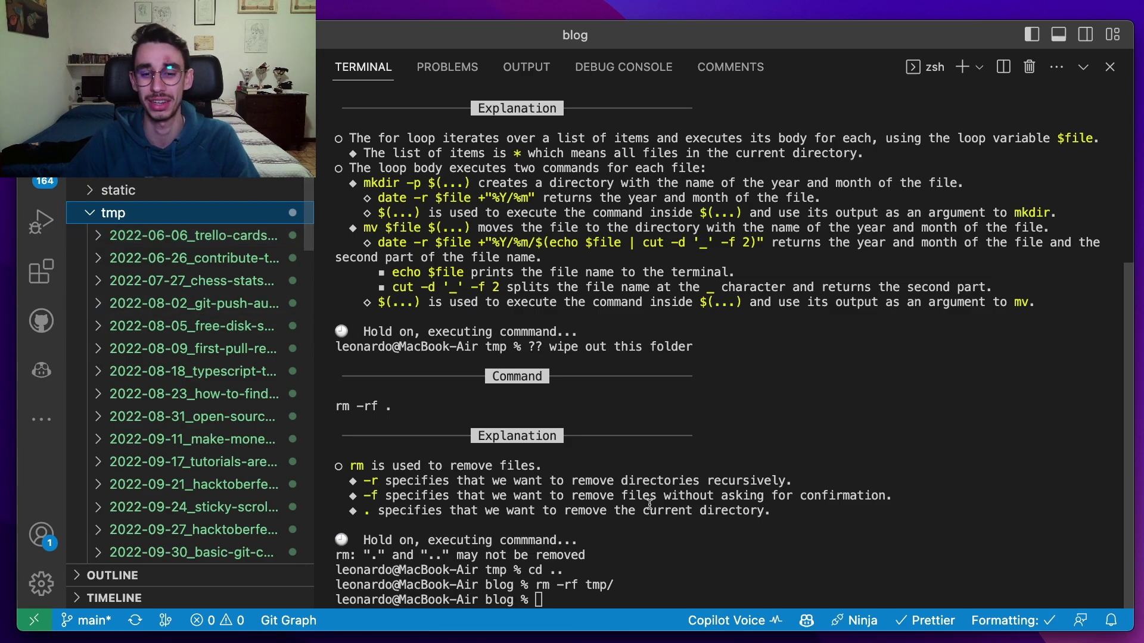
Browse earlier commands in history, then cancel the recalled move-files request with Ctrl+C.
key(Up)
key(Up)
key(Up)
key(Up)
key(Up)
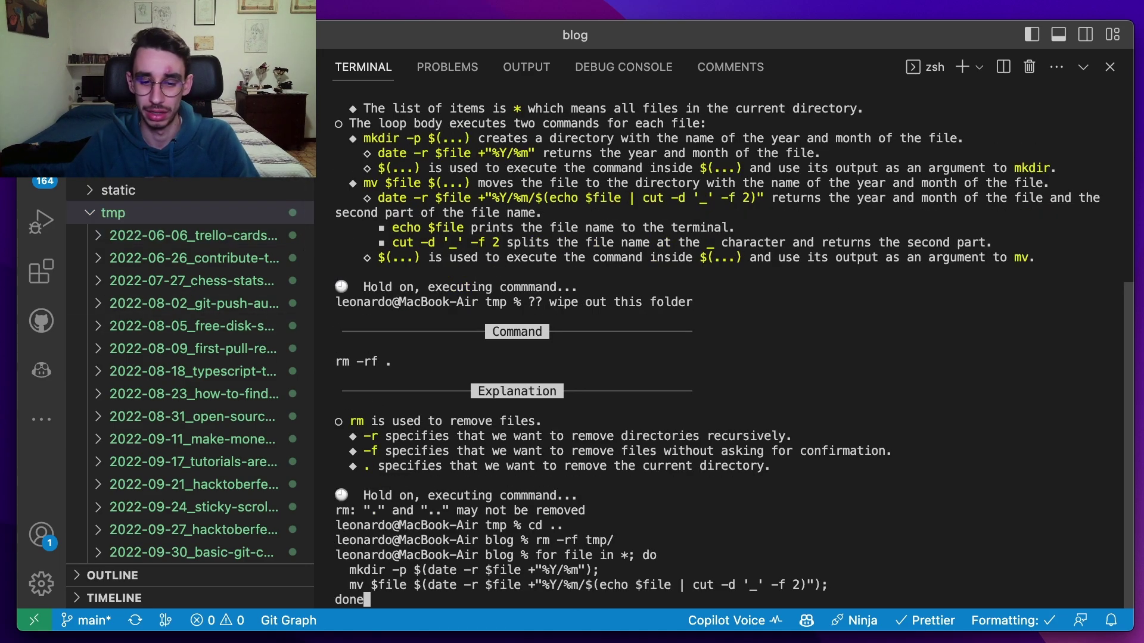
key(Up)
key(Up)
key(Down)
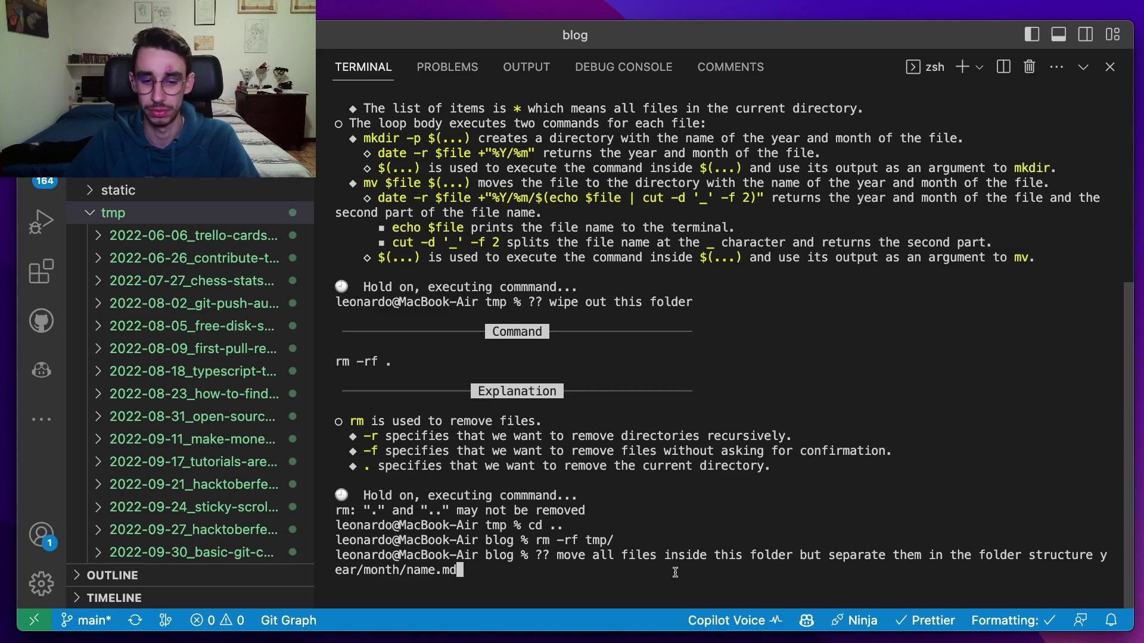
key(Left)
key(Left)
key(Left)
key(Left)
key(Left)
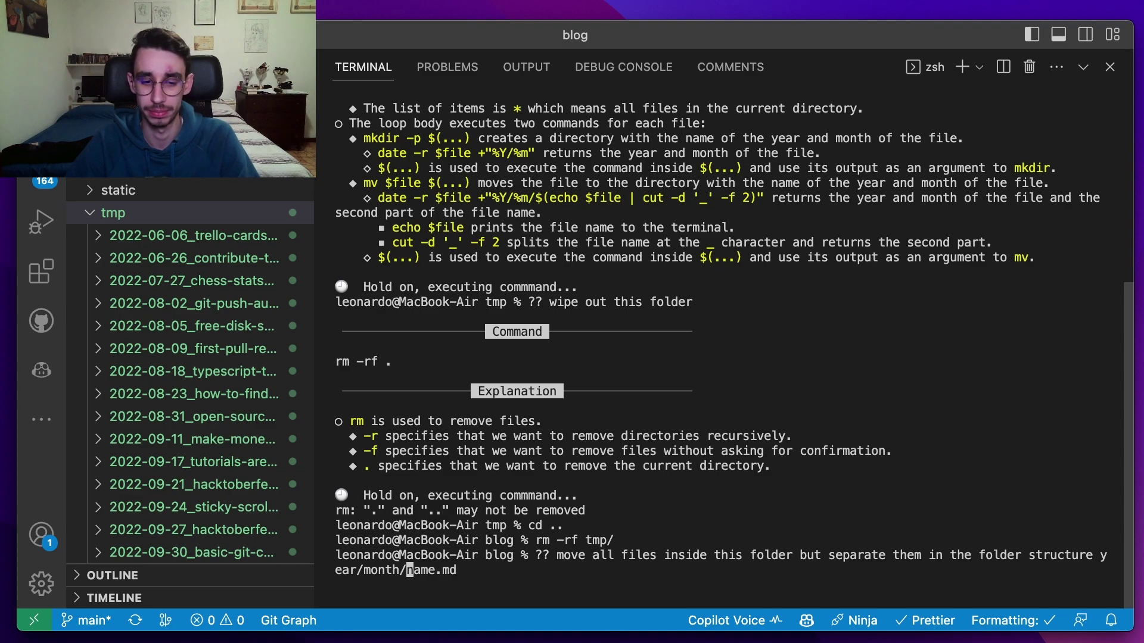
key(Left)
key(Left)
key(Left)
key(Left)
key(ctrl+c)
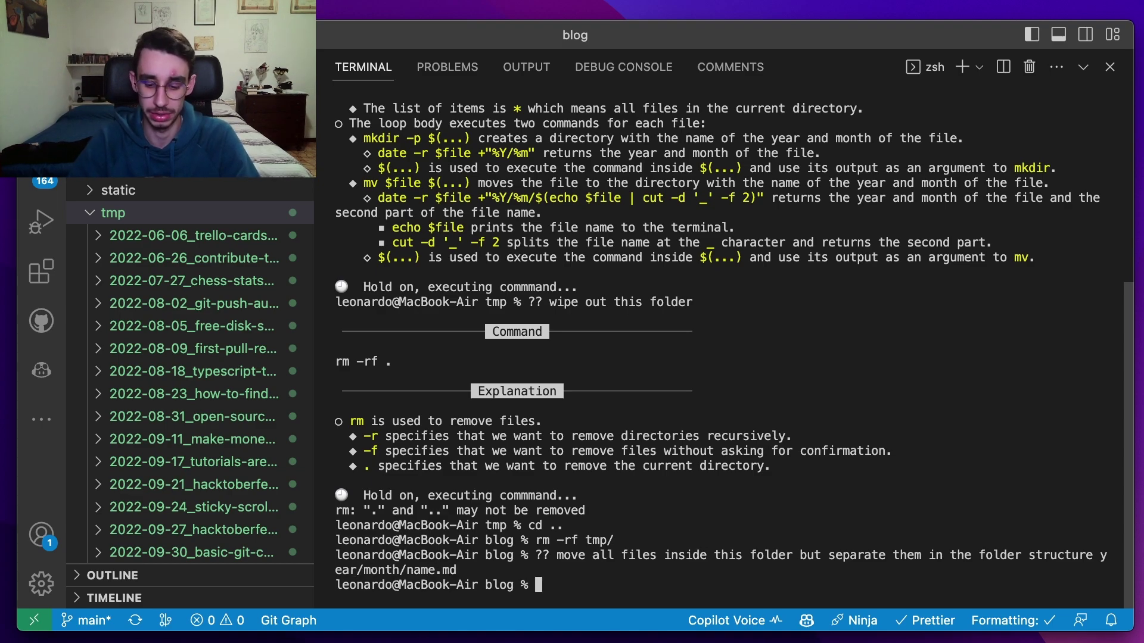
text(cd t)
Enter tmp/ and ask Copilot for a year/month/filename loop using year-month-day-name filenames.
key(Tab)
key(Return)
text(?? )
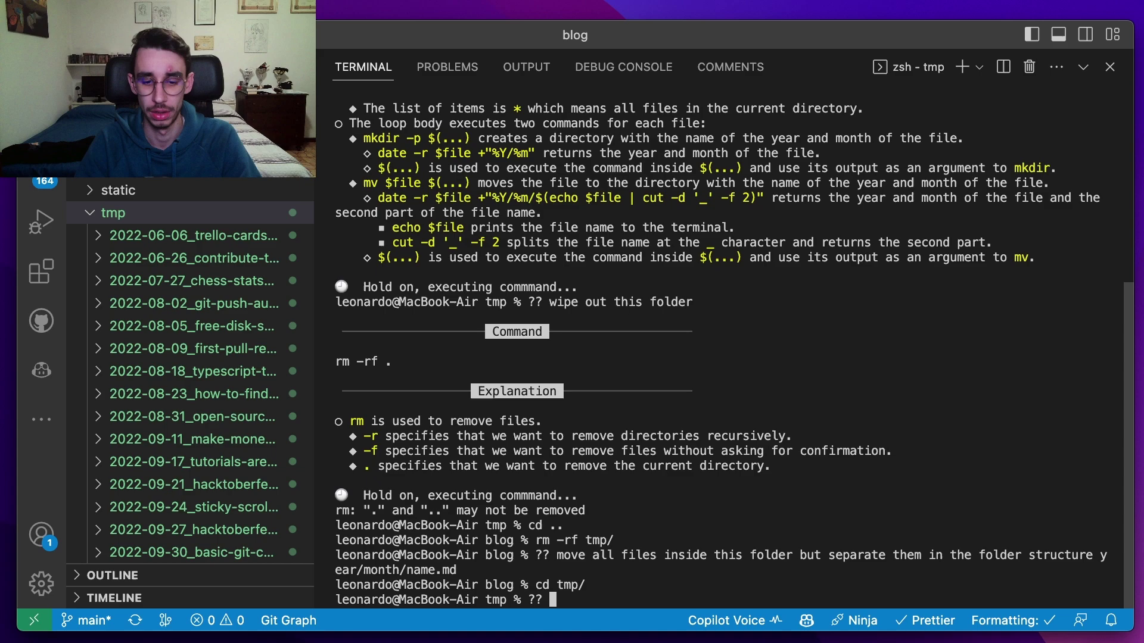
text(move all files )
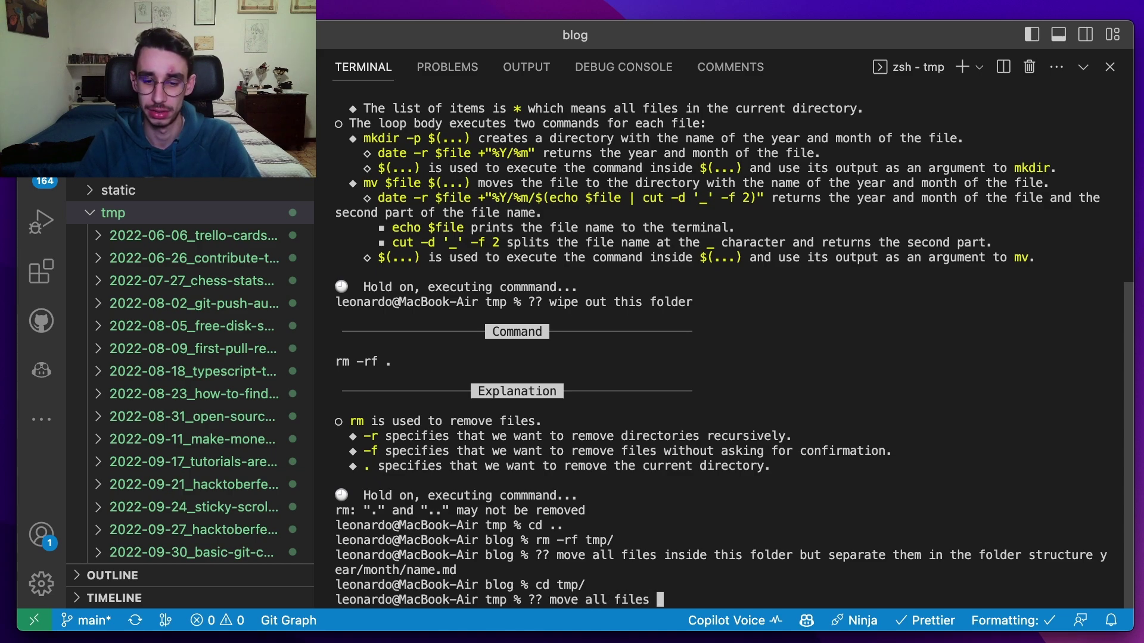
text(inside this folder)
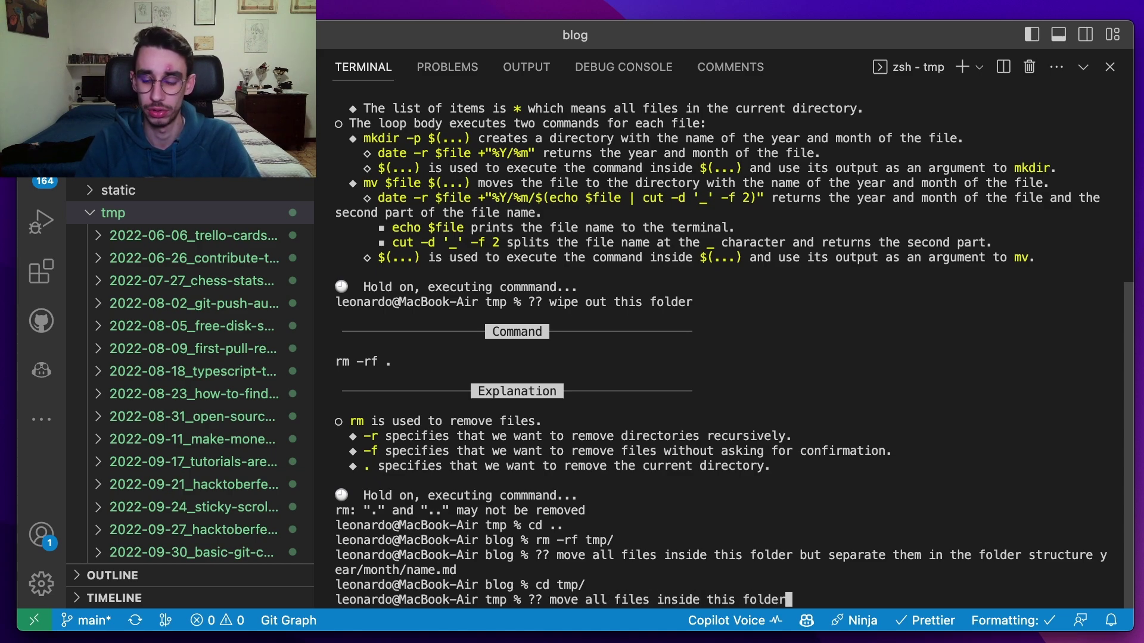
text( in a new fold)
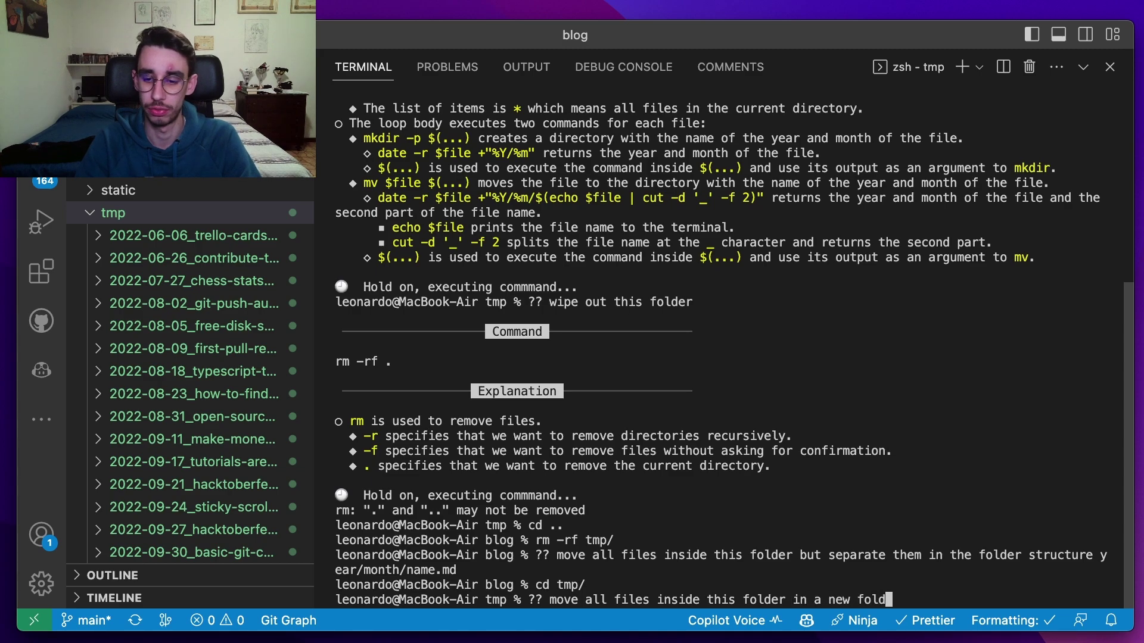
text(er structure c)
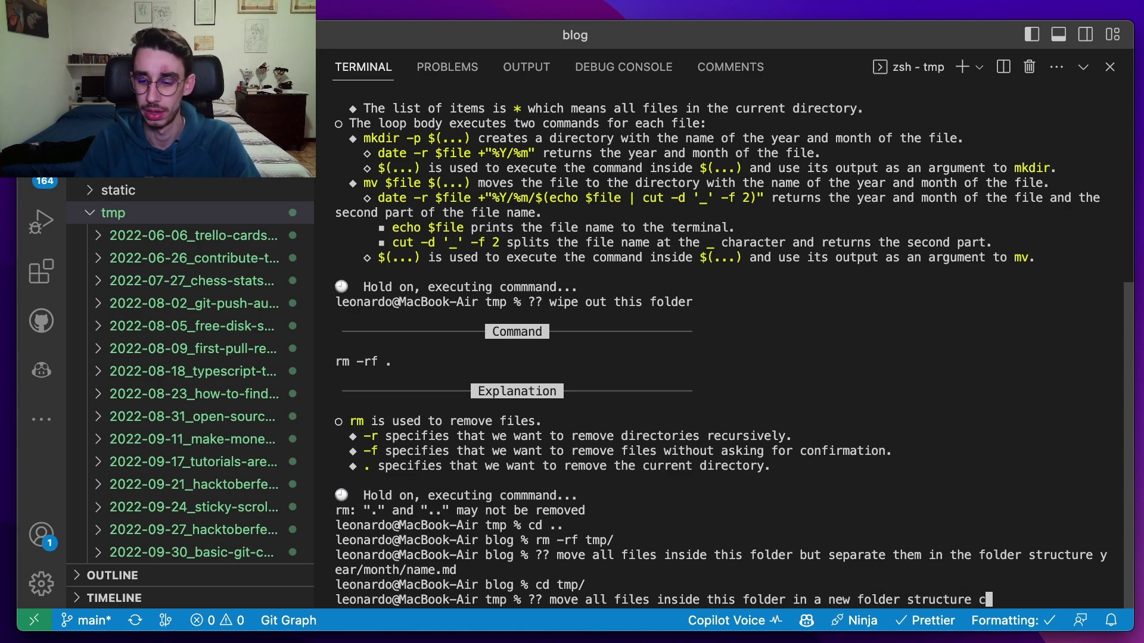
text(reated by)
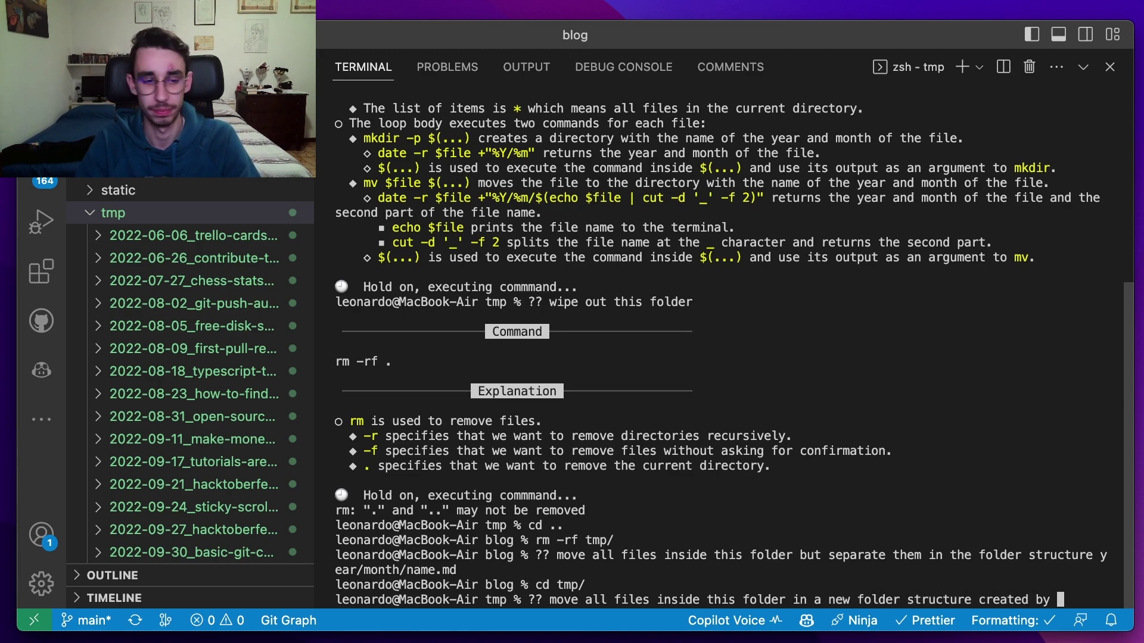
key(BackSpace)
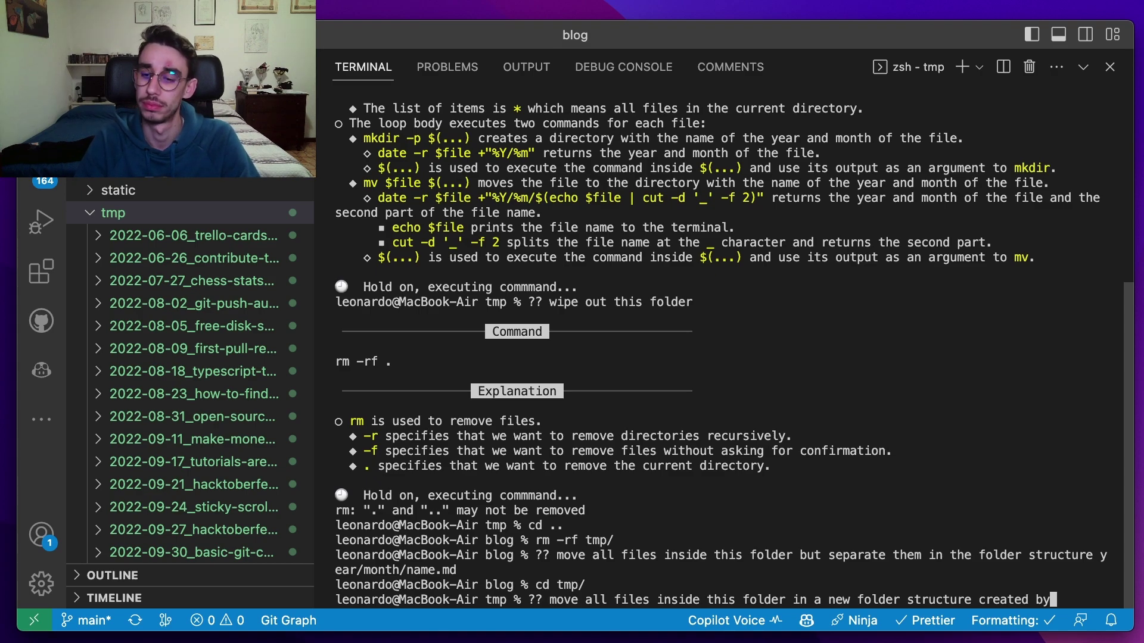
key(BackSpace)
key(BackSpace)
key(BackSpace)
key(BackSpace)
key(BackSpace)
key(BackSpace)
key(BackSpace)
key(BackSpace)
key(BackSpace)
key(BackSpace)
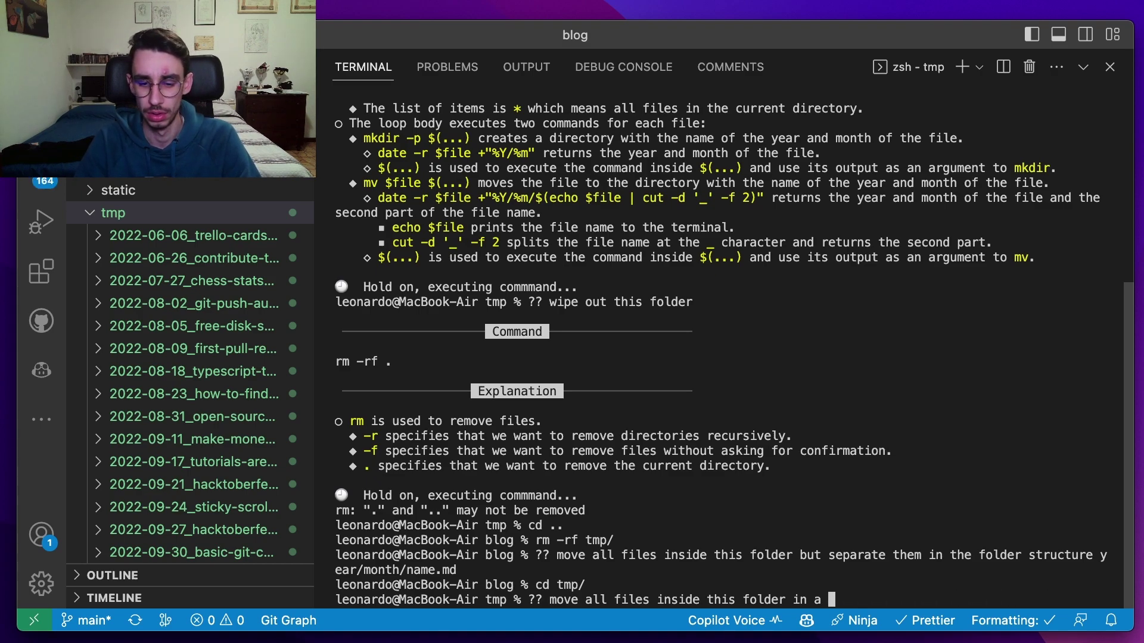
key(BackSpace)
key(BackSpace)
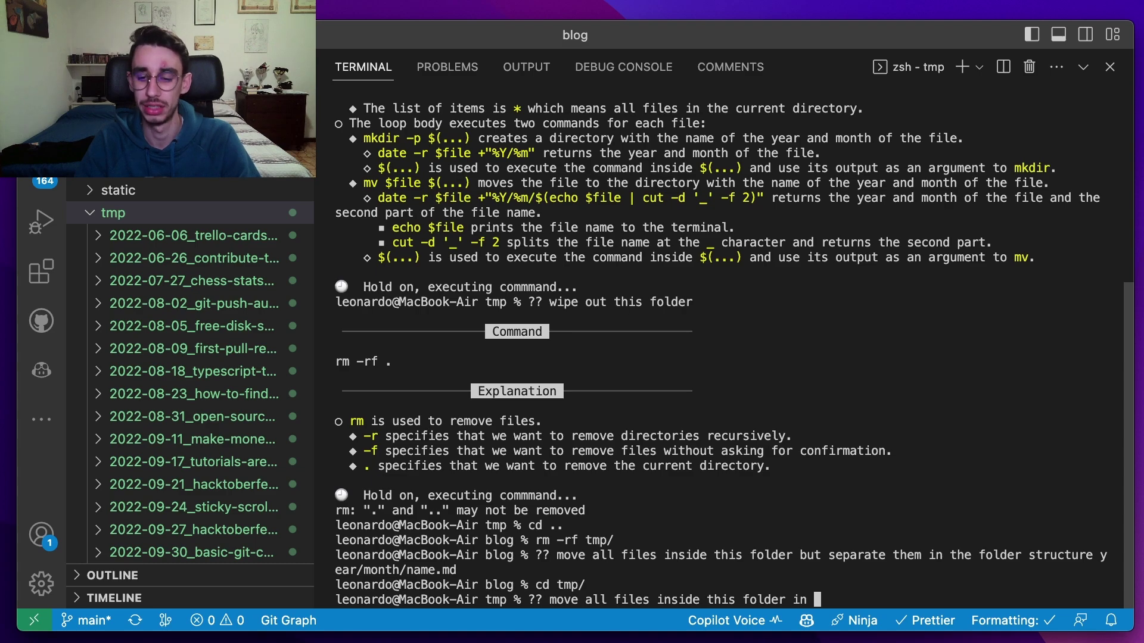
text(a new s)
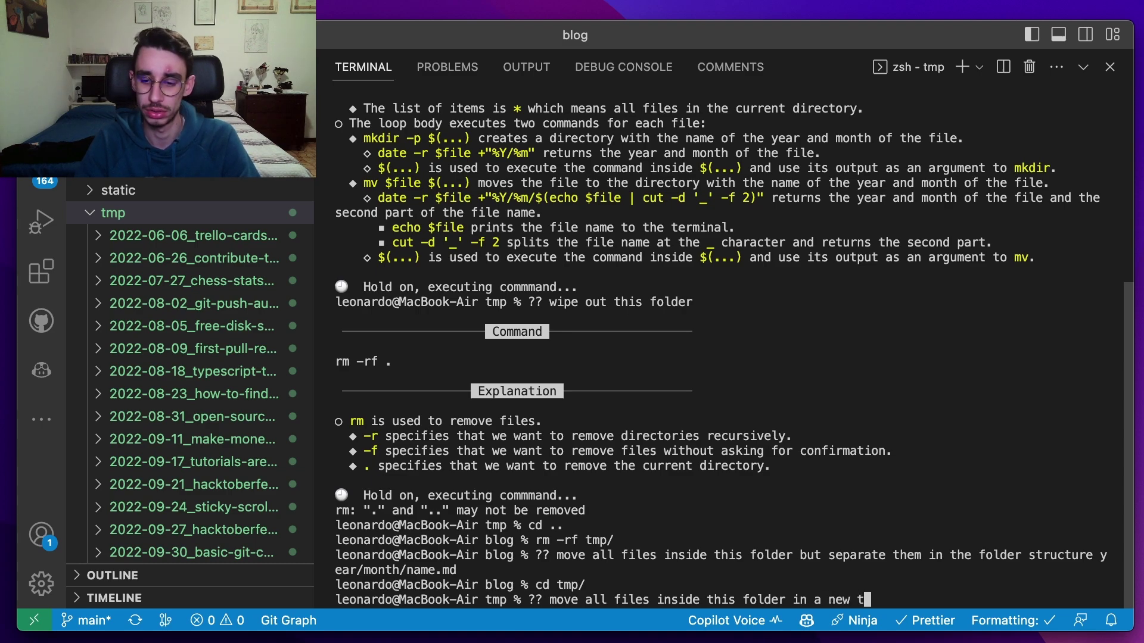
text(t)
key(BackSpace)
key(BackSpace)
text(structure)
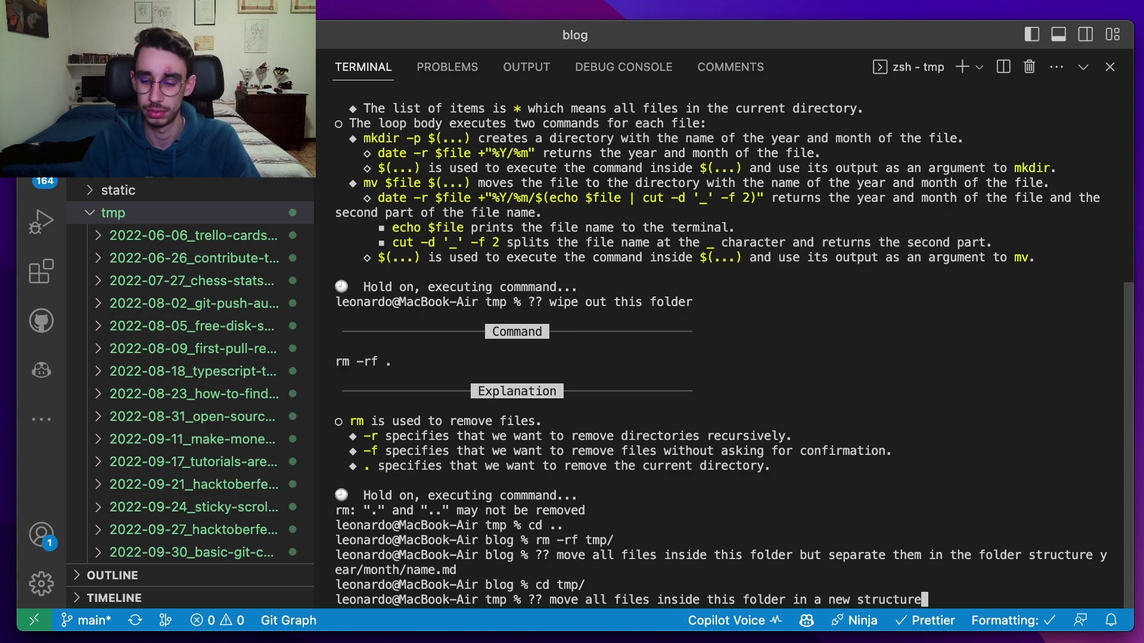
text( that is year)
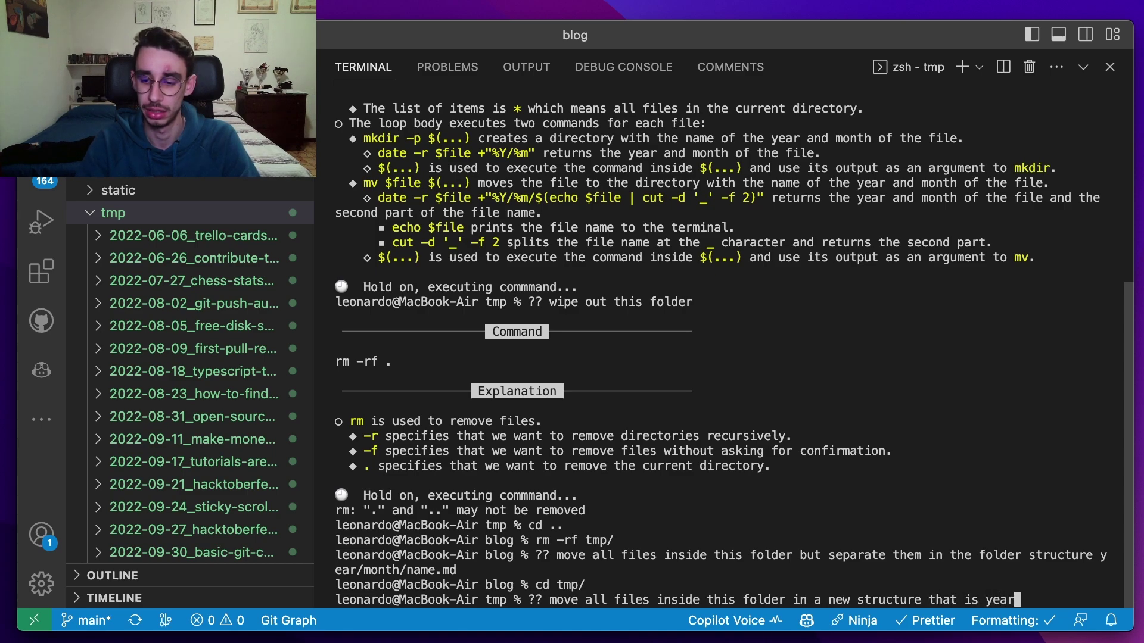
text(/month)
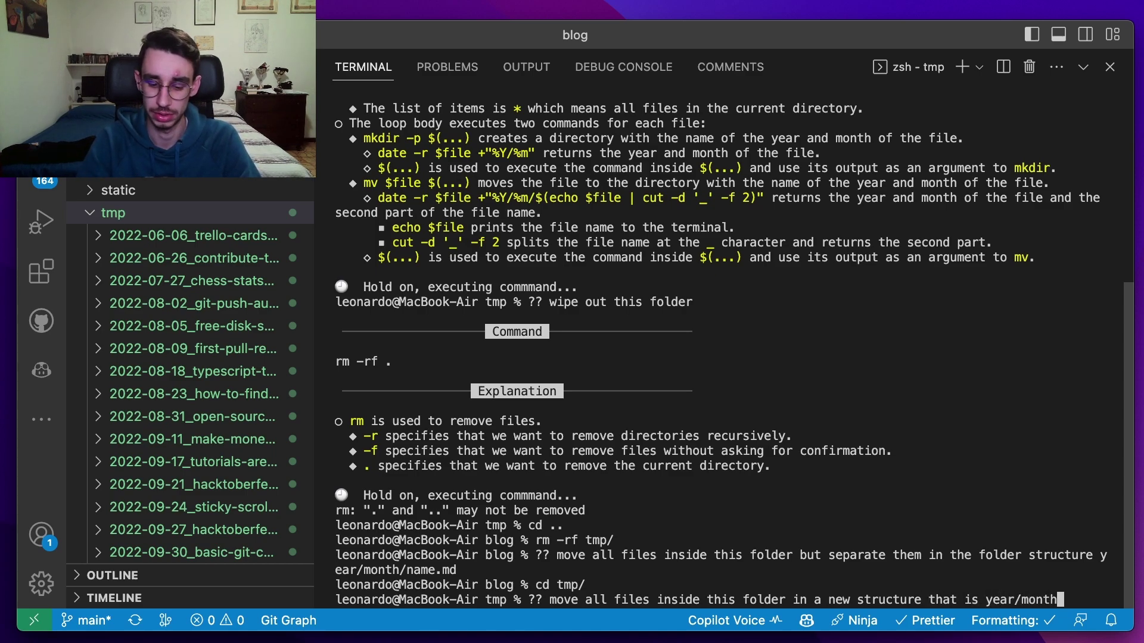
text(/filename)
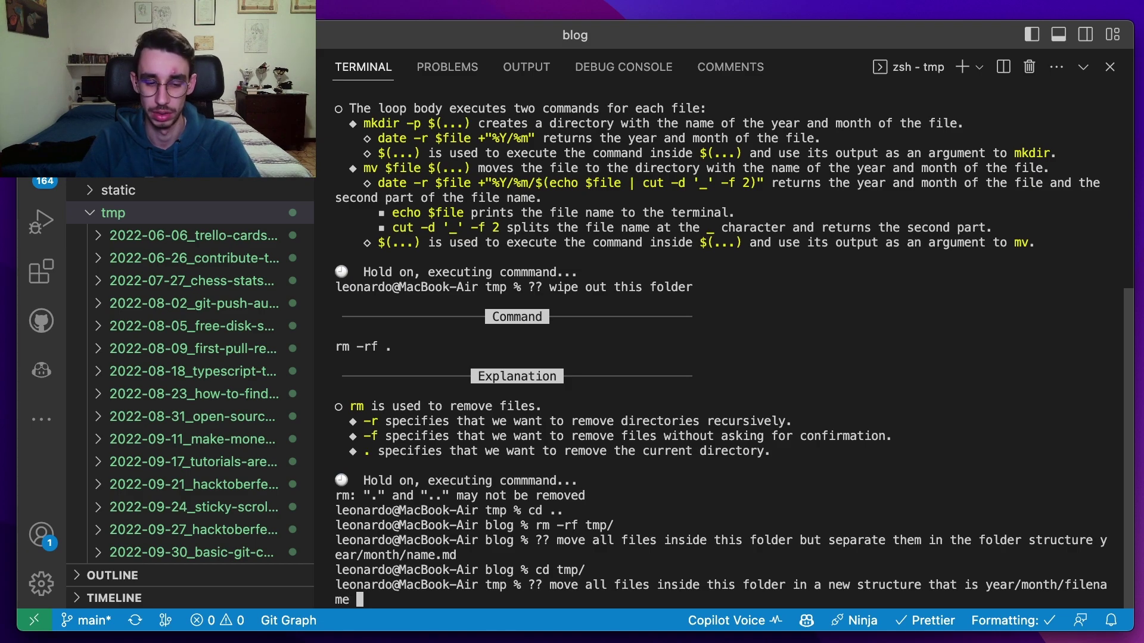
text( and you can)
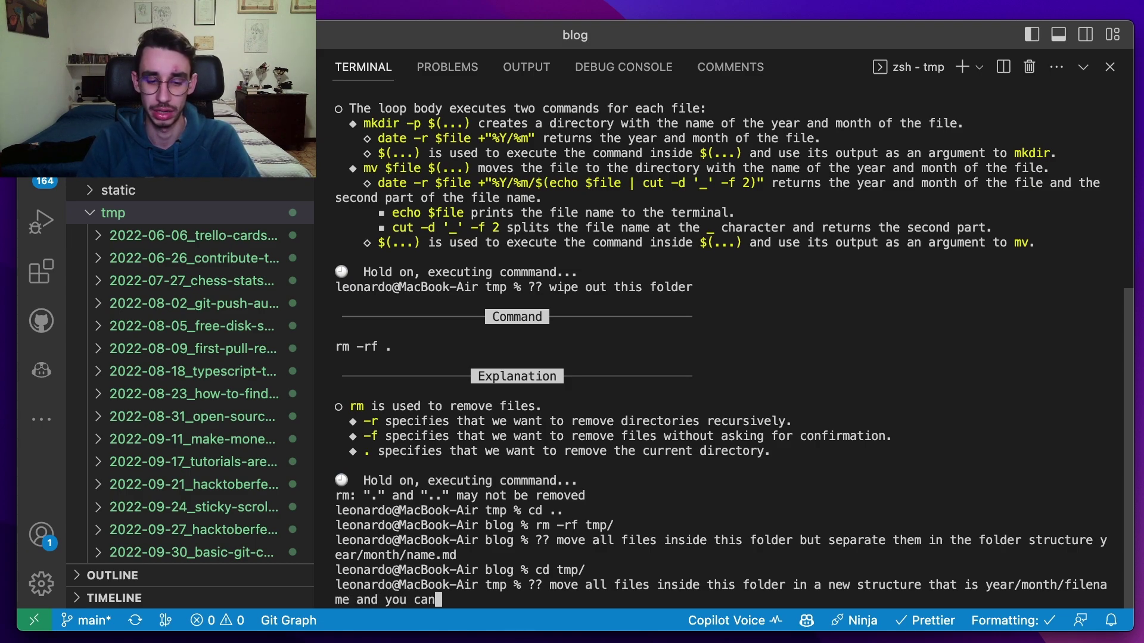
text( find ye)
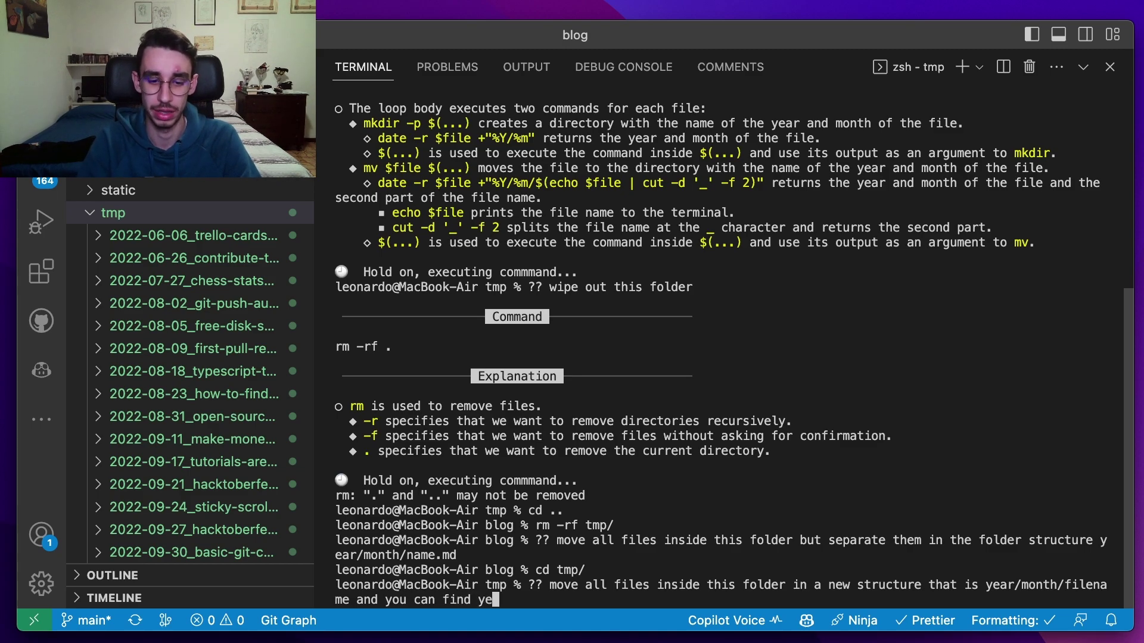
text(ar and month on the )
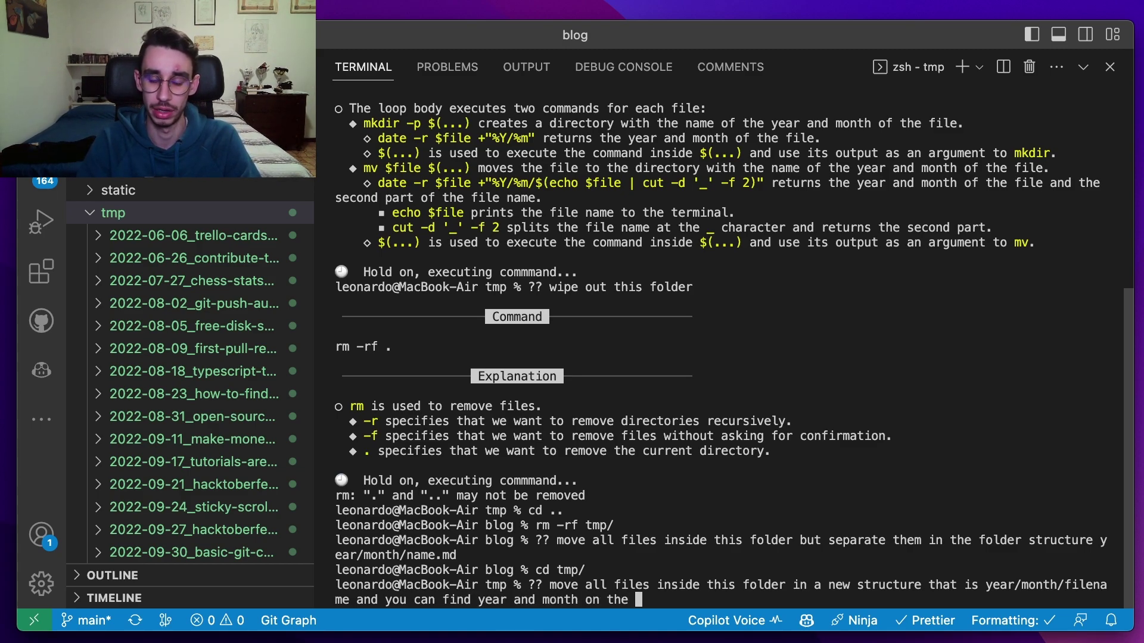
text(current filename)
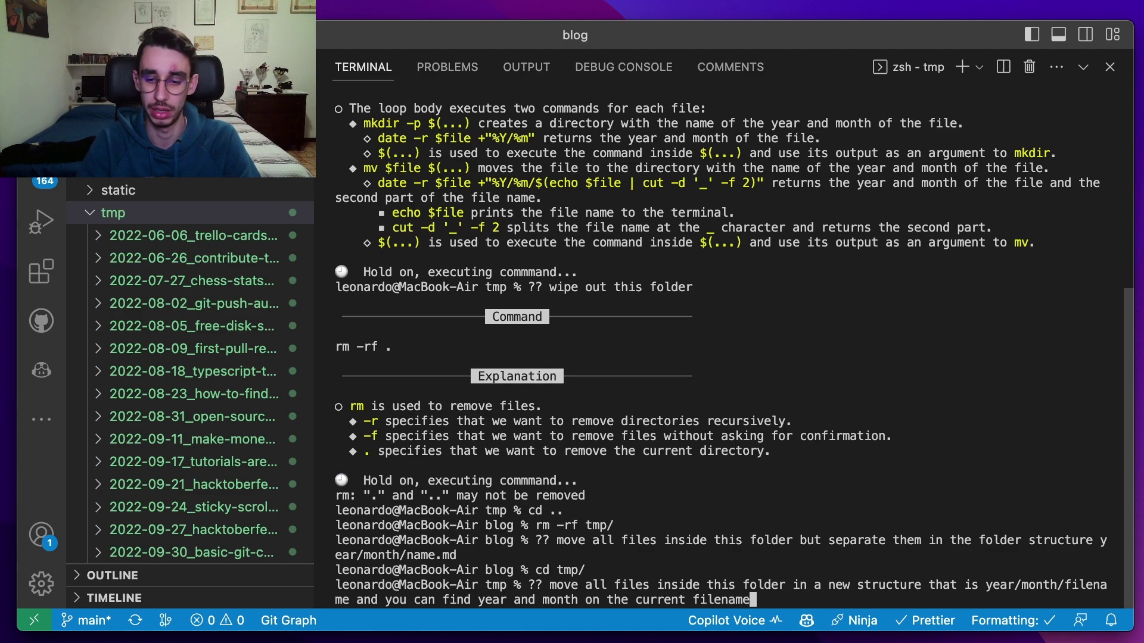
text( as year)
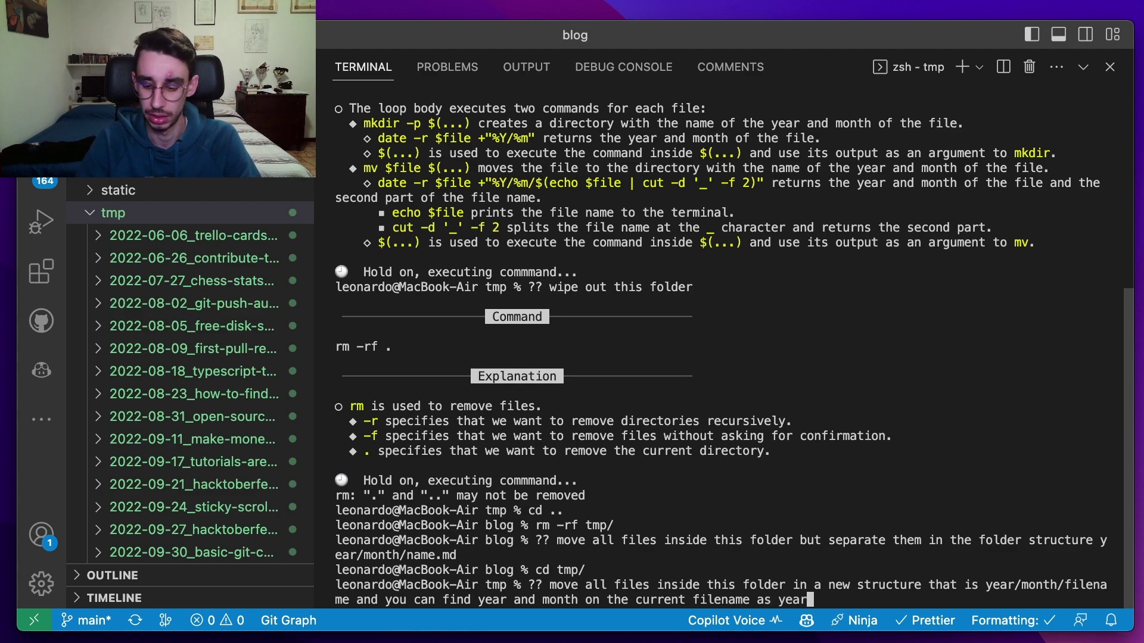
text(-month)
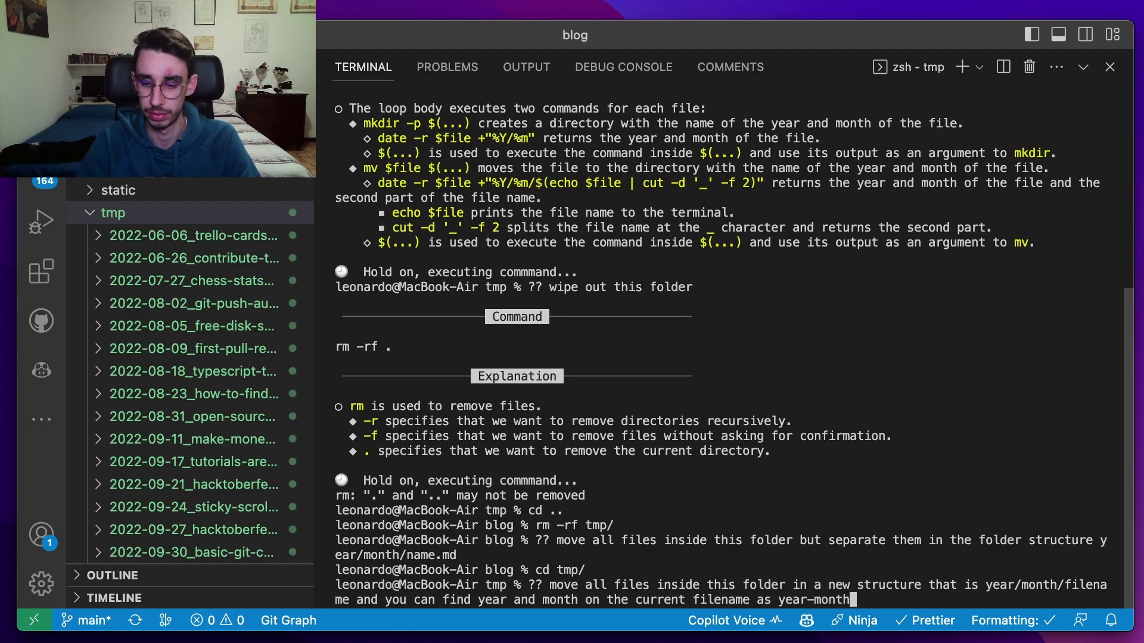
text(-day-)
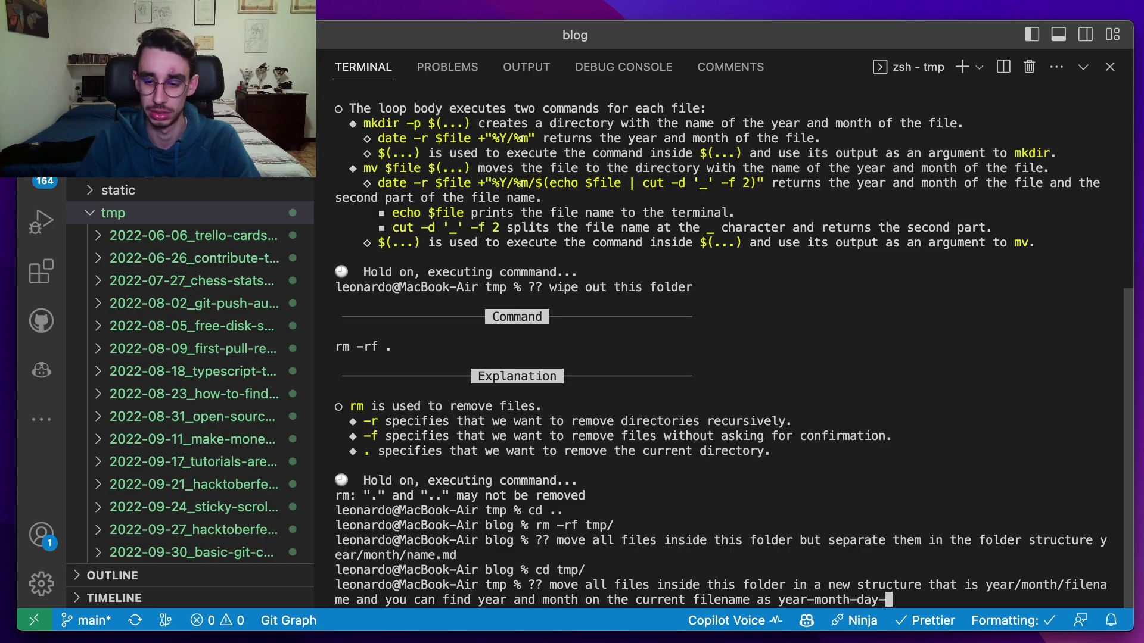
text(name)
key(Return)
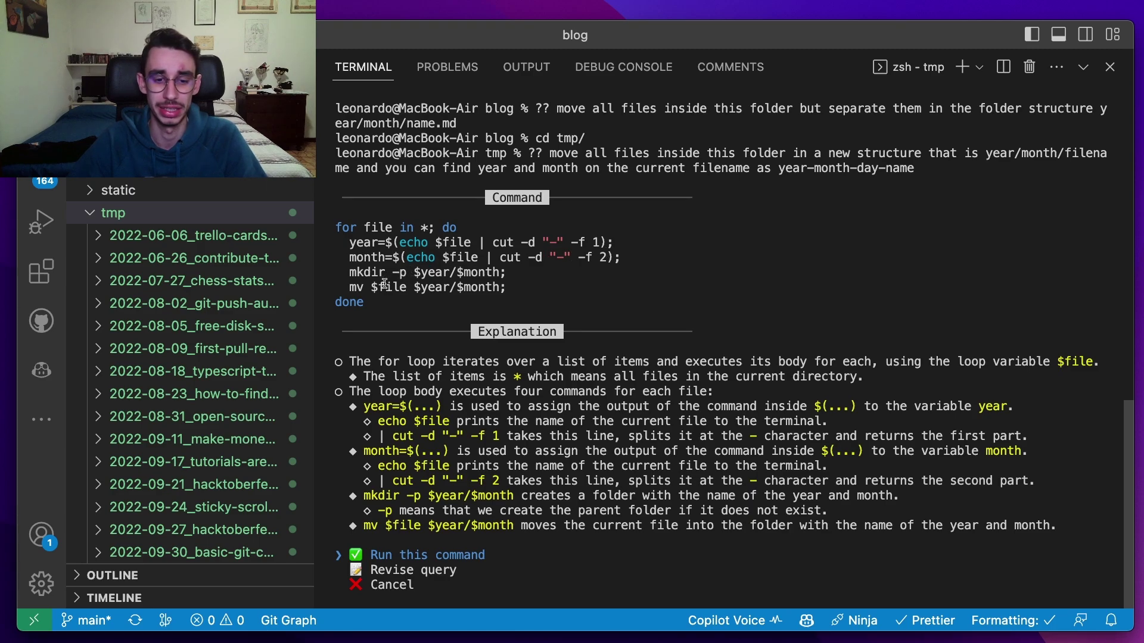
Revise the request to split names by '_' and use the second half as the name.
key(Down)
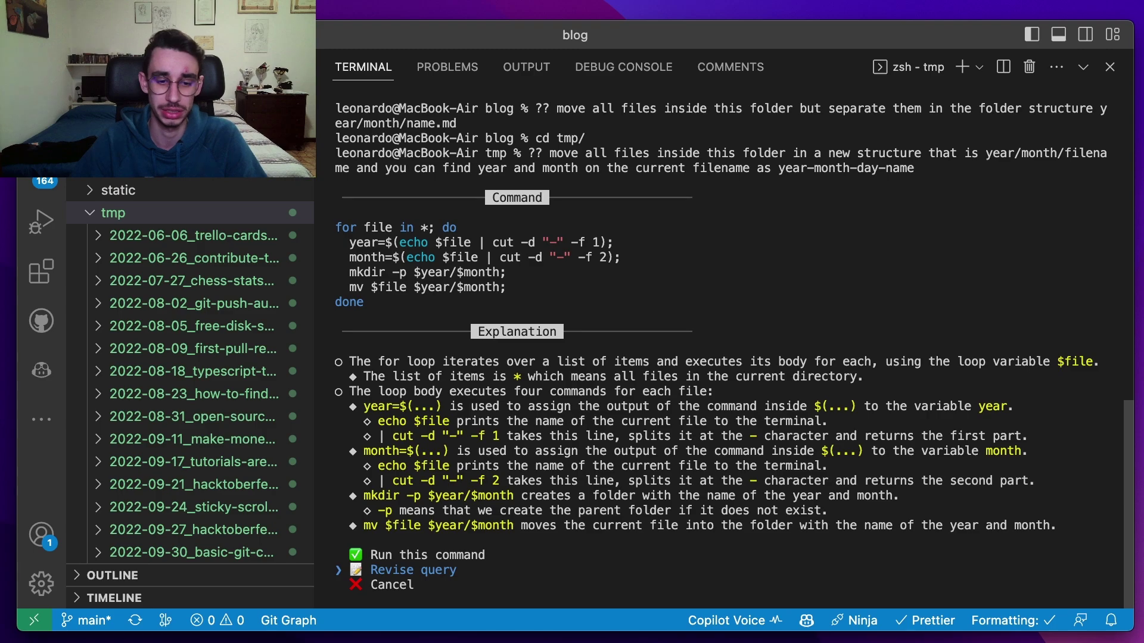
key(Return)
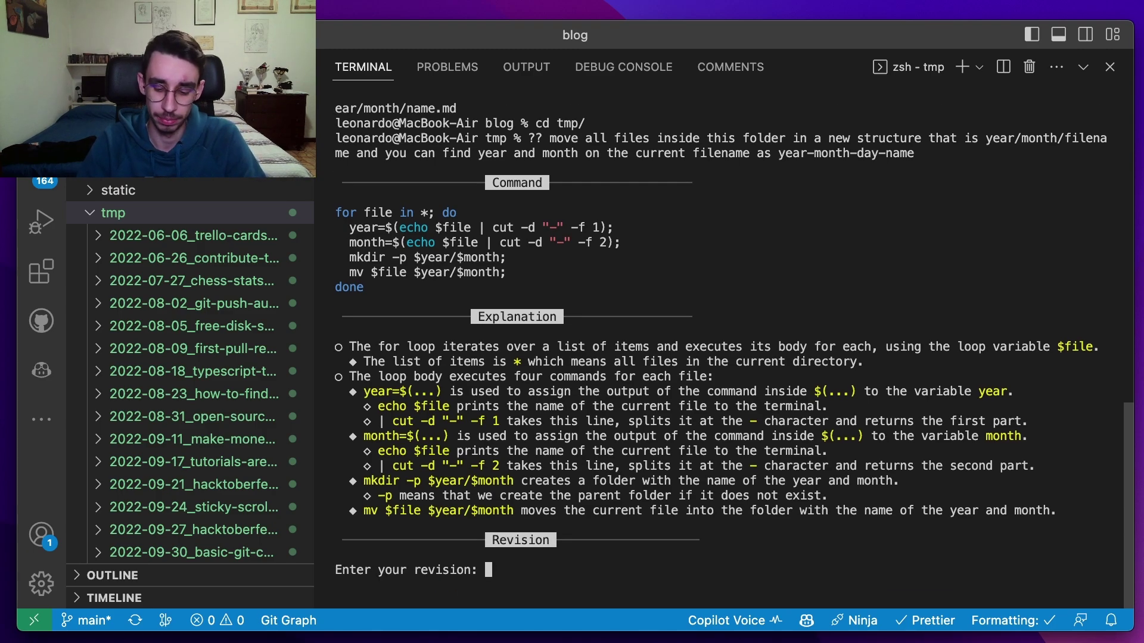
text(filename shou)
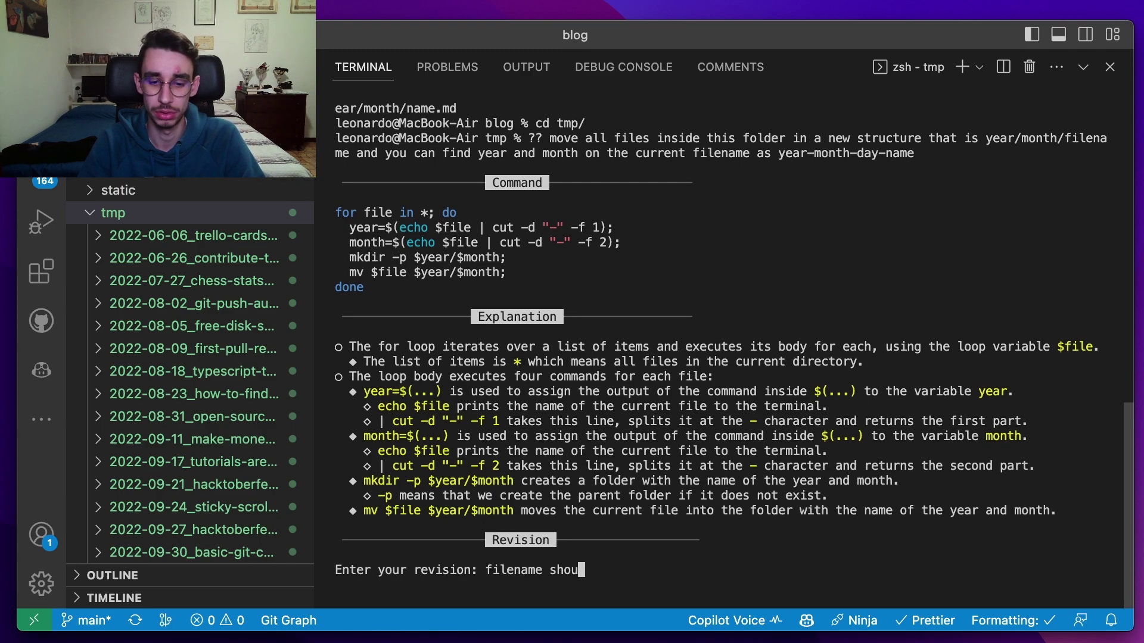
text(ld be)
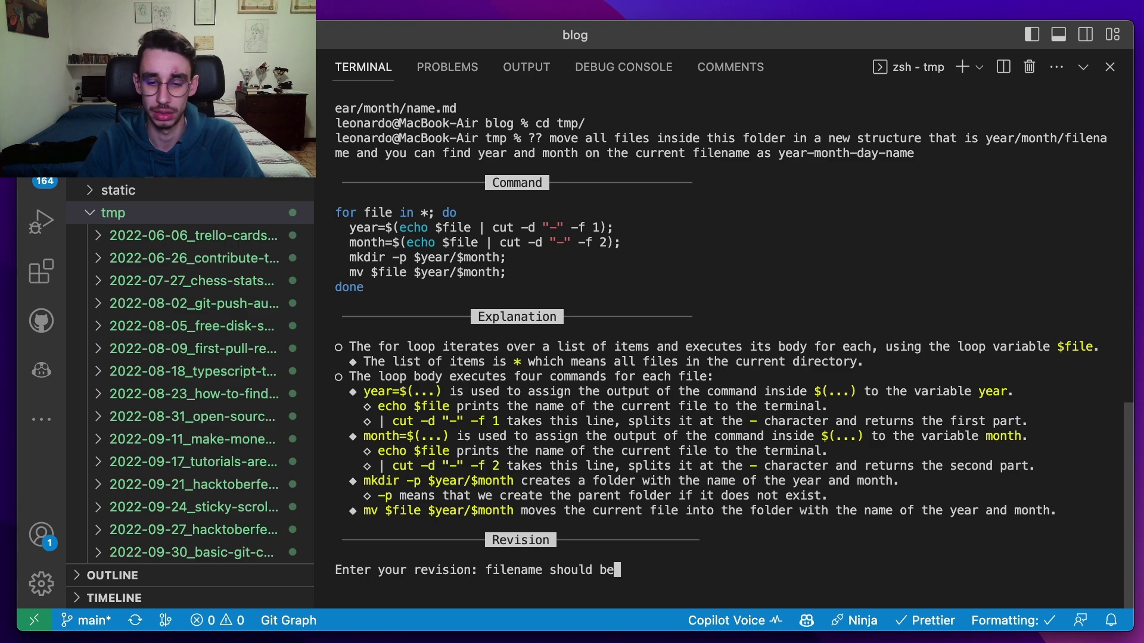
text( split by _ and)
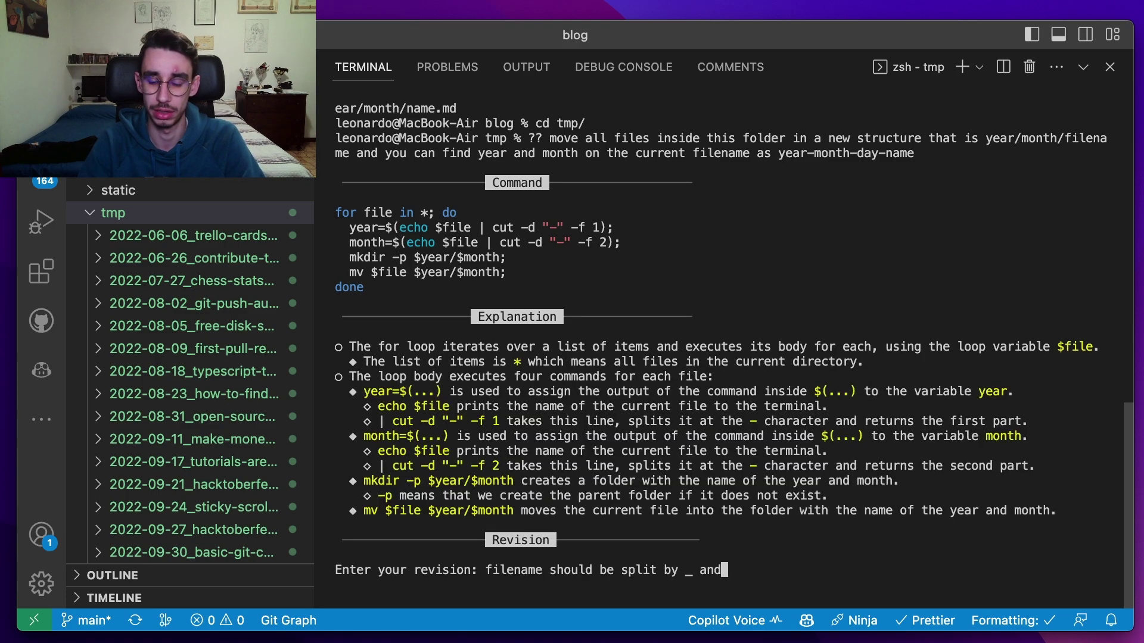
text( take the )
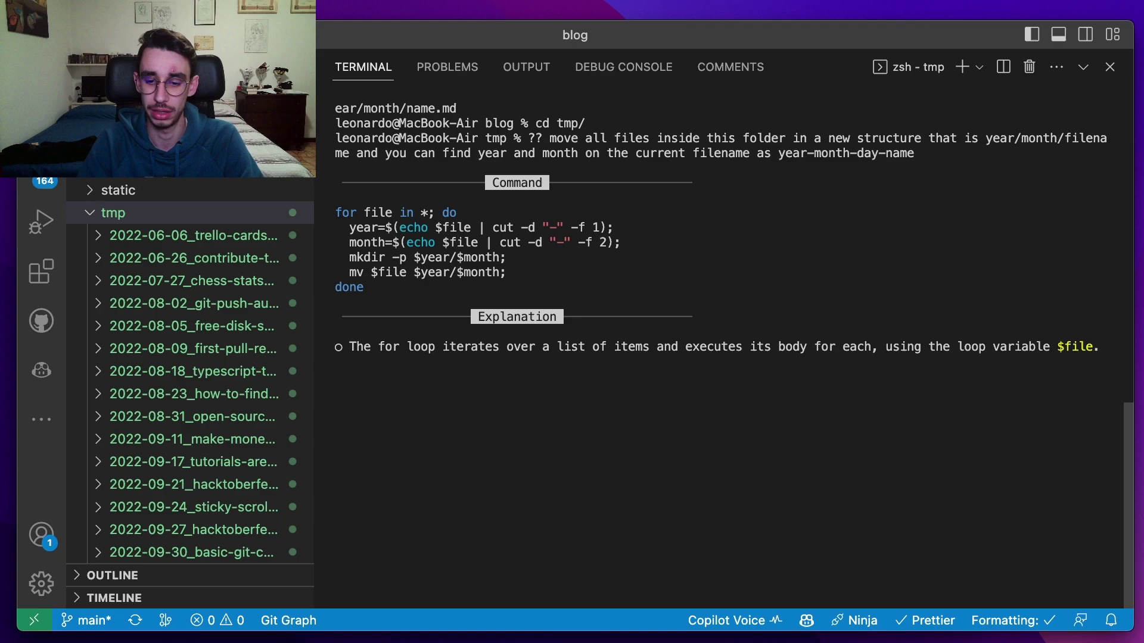
text(second half)
key(Return)
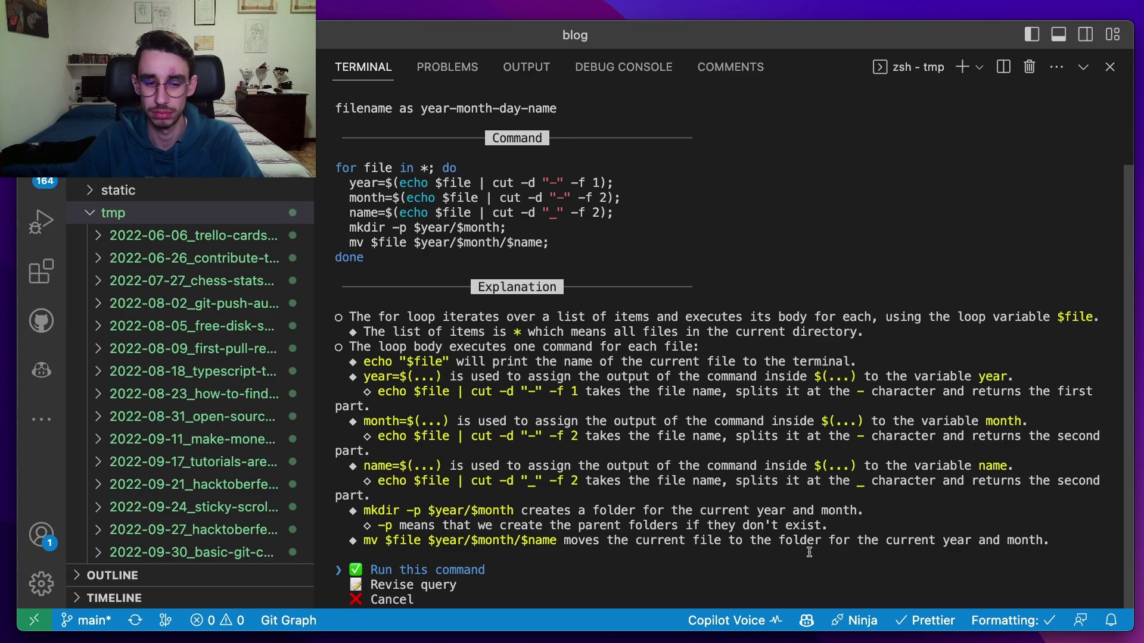
scroll(808, 552, up, 2)
Choose 'Run this command' for the underscore-splitting loop and confirm with y.
key(Down)
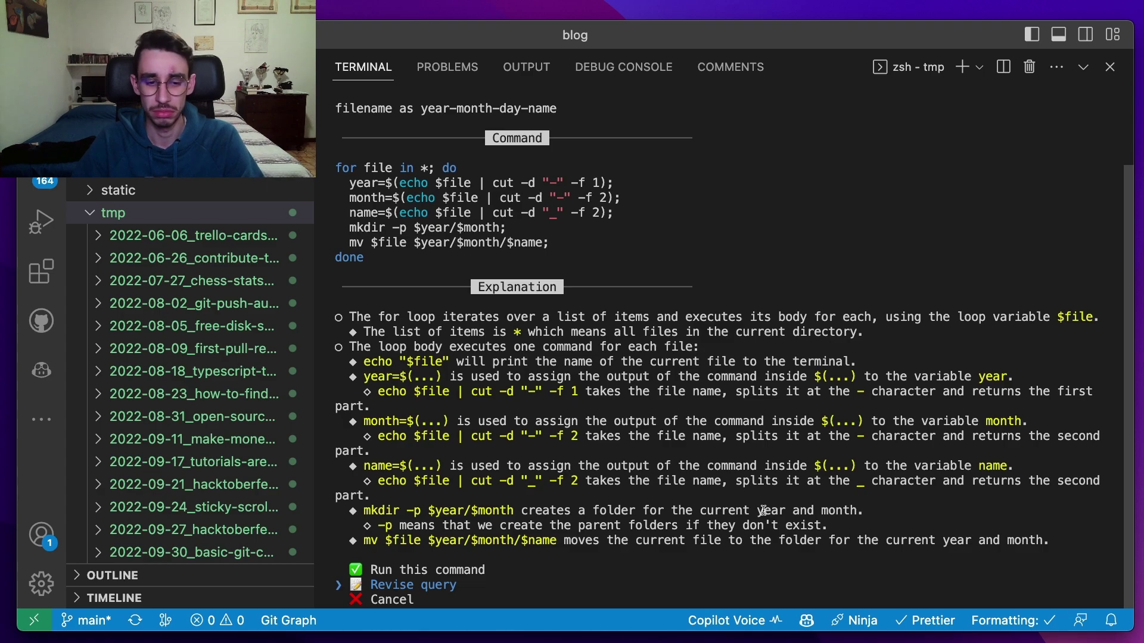
key(Down)
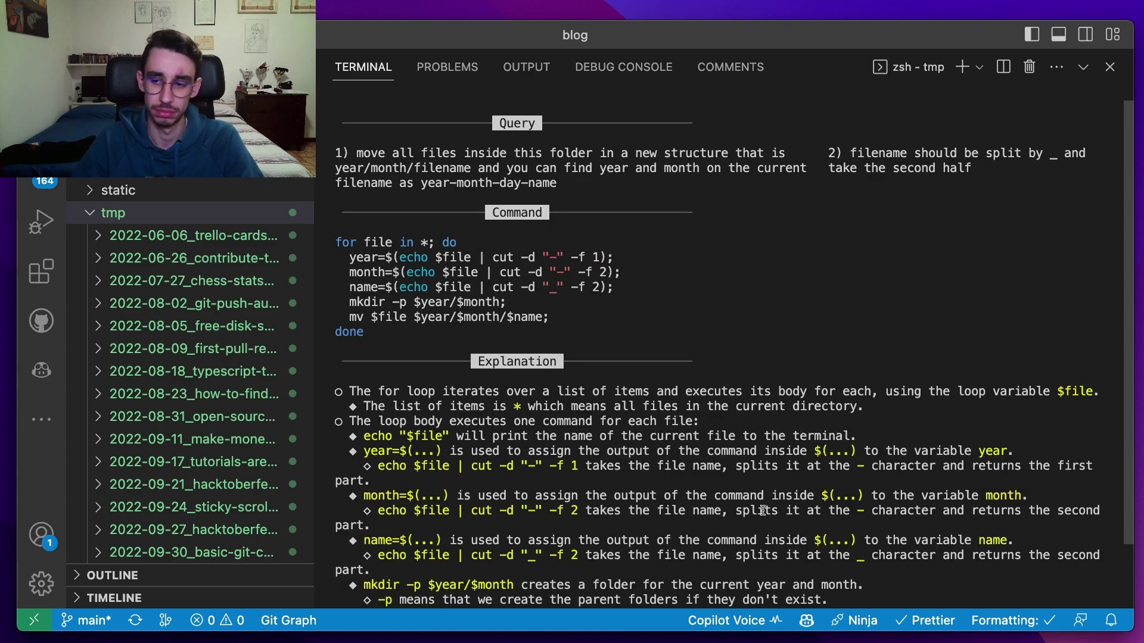
key(Up)
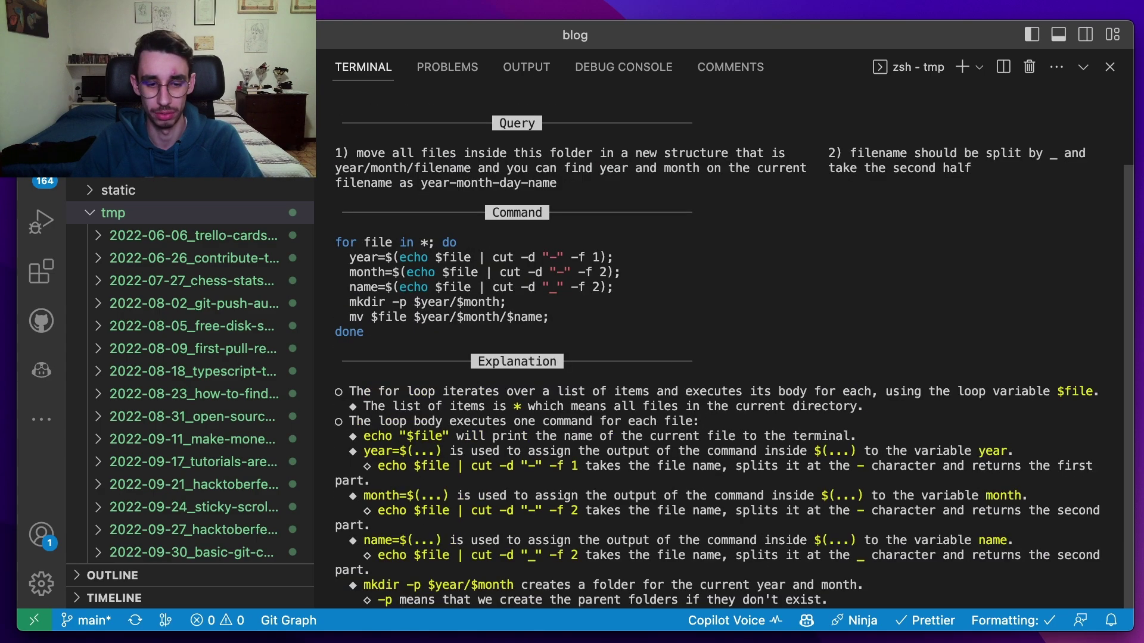
key(Up)
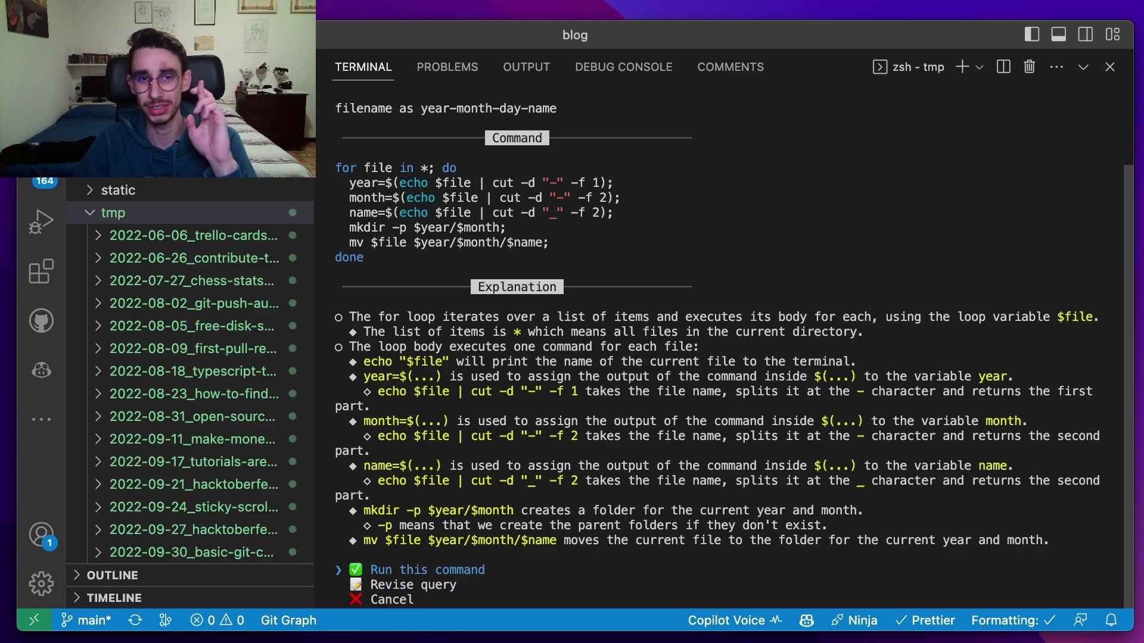
scroll(715, 357, up, 2)
key(Return)
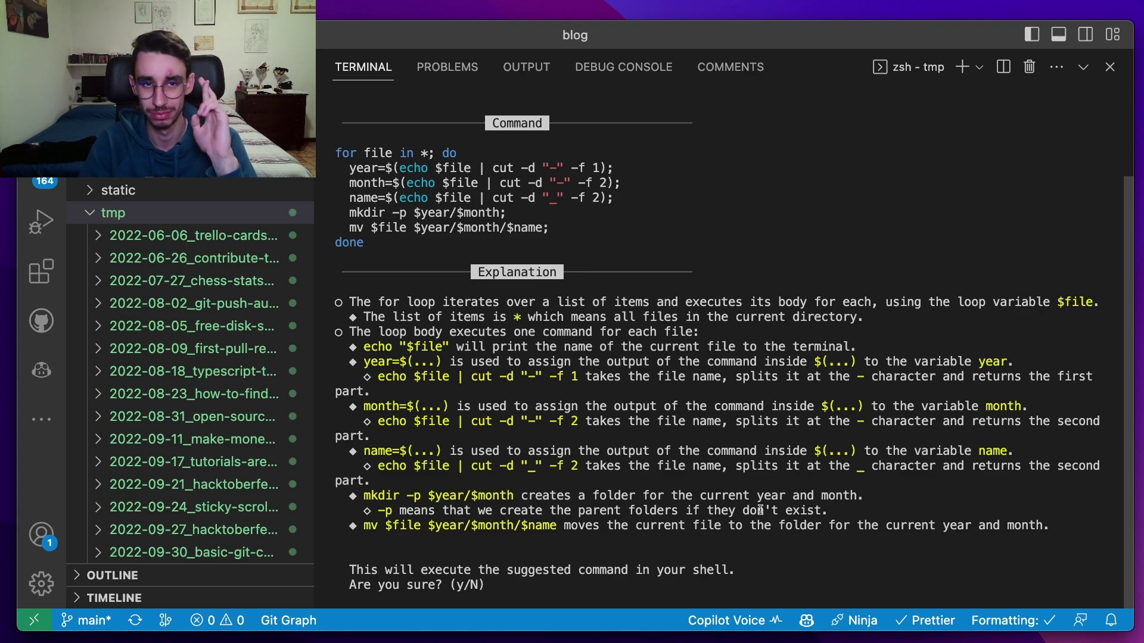
key(y)
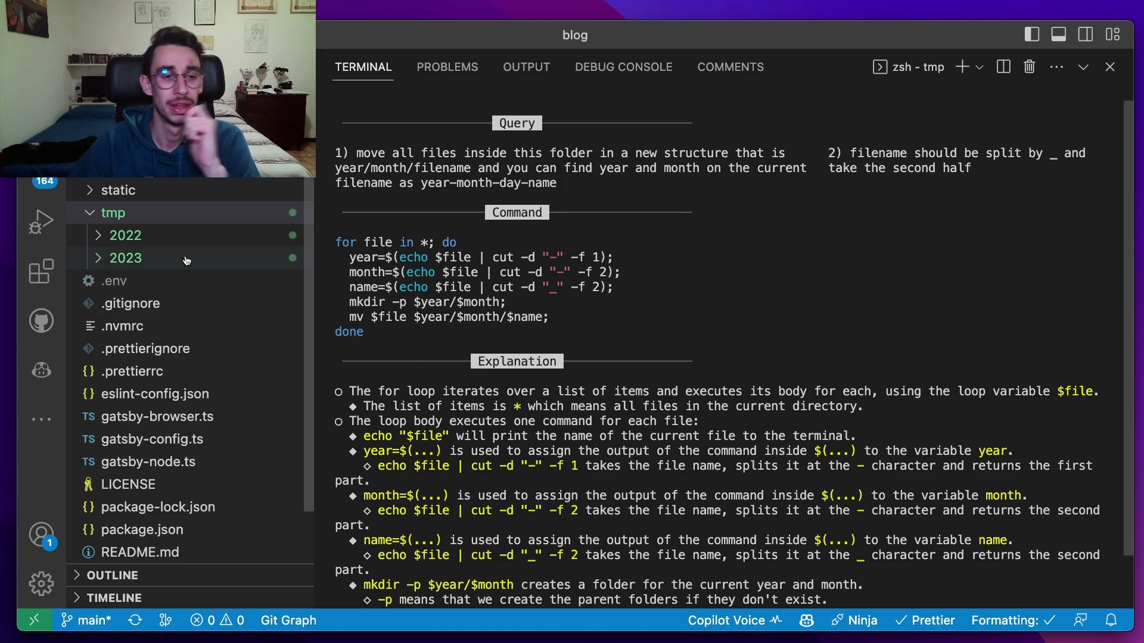
Expand the 2022 and 2023 year folders and their 09 and 03 month folders.
click(144, 240)
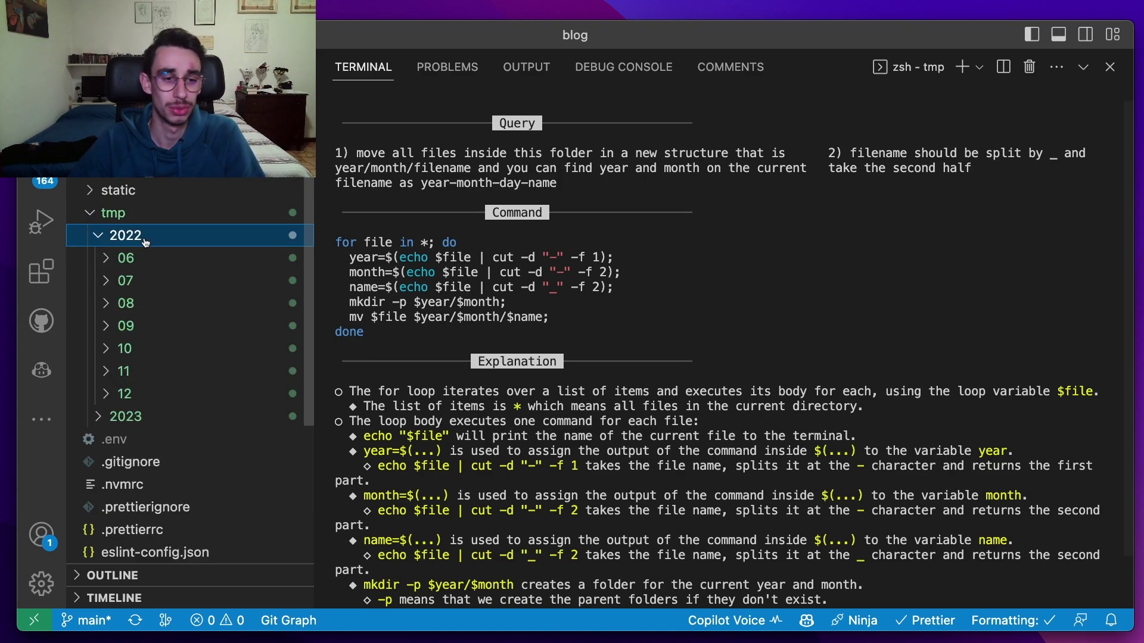
click(139, 413)
scroll(138, 410, down, 3)
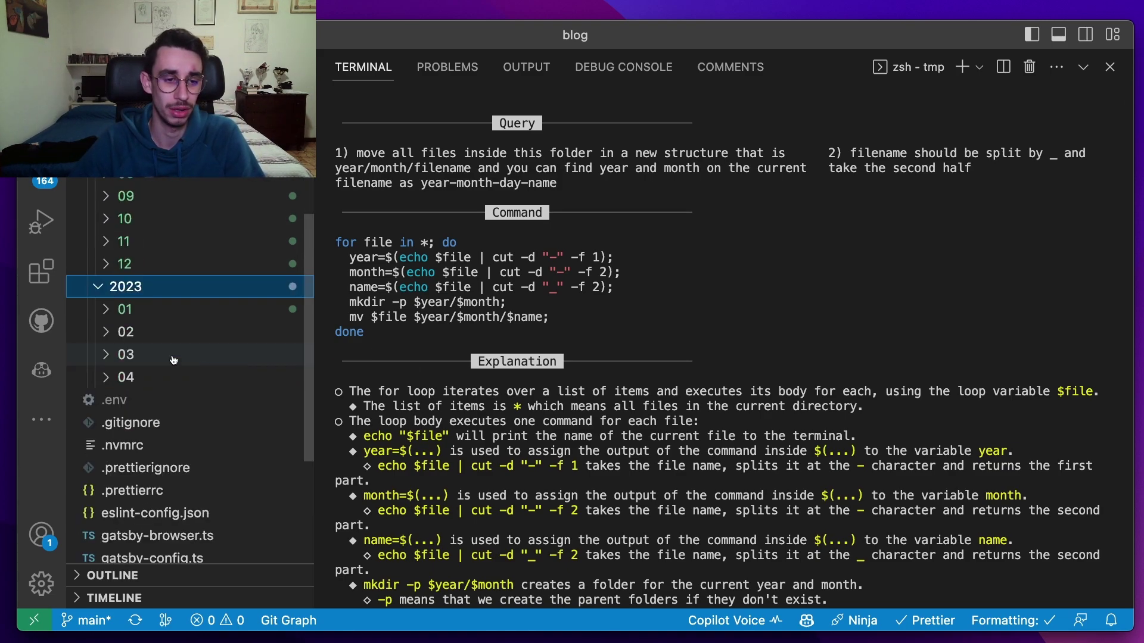
click(172, 356)
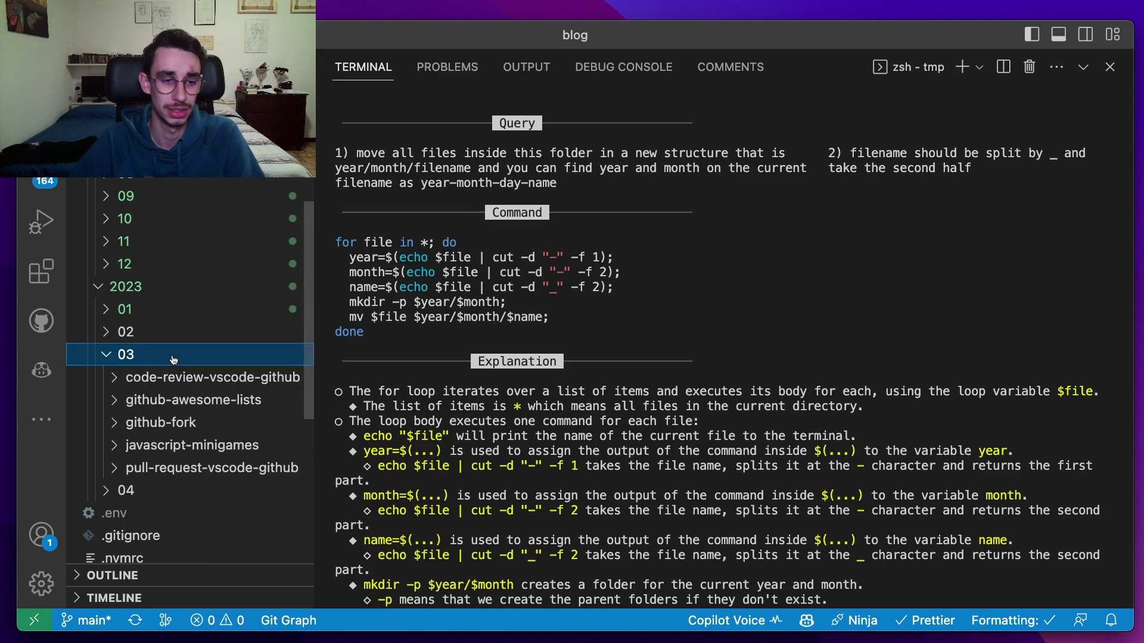
click(168, 199)
Expand the hacktoberfest, contribute-to-open-source and trello-cards-numbers-plus article folders, widening the sidebar to show full names.
click(164, 243)
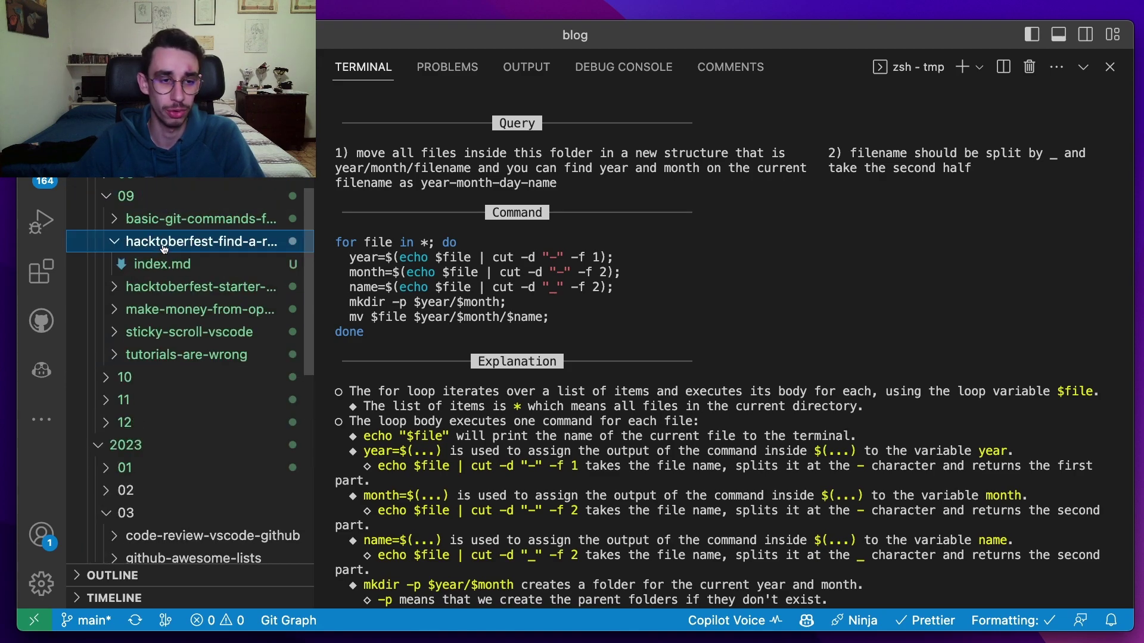
click(166, 287)
scroll(164, 294, up, 4)
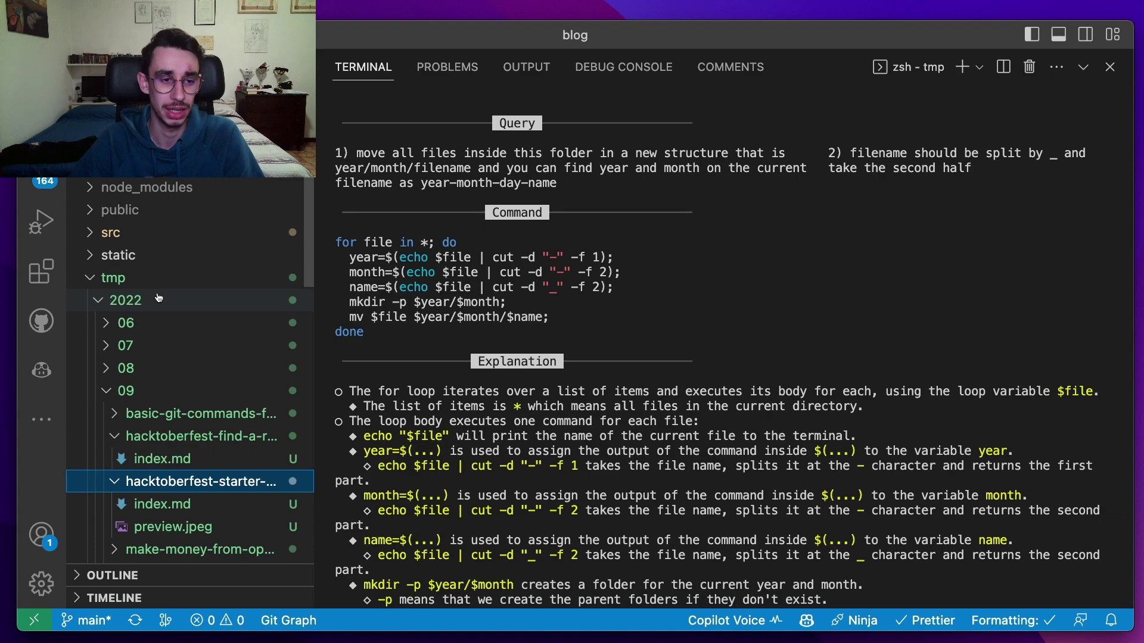
click(147, 332)
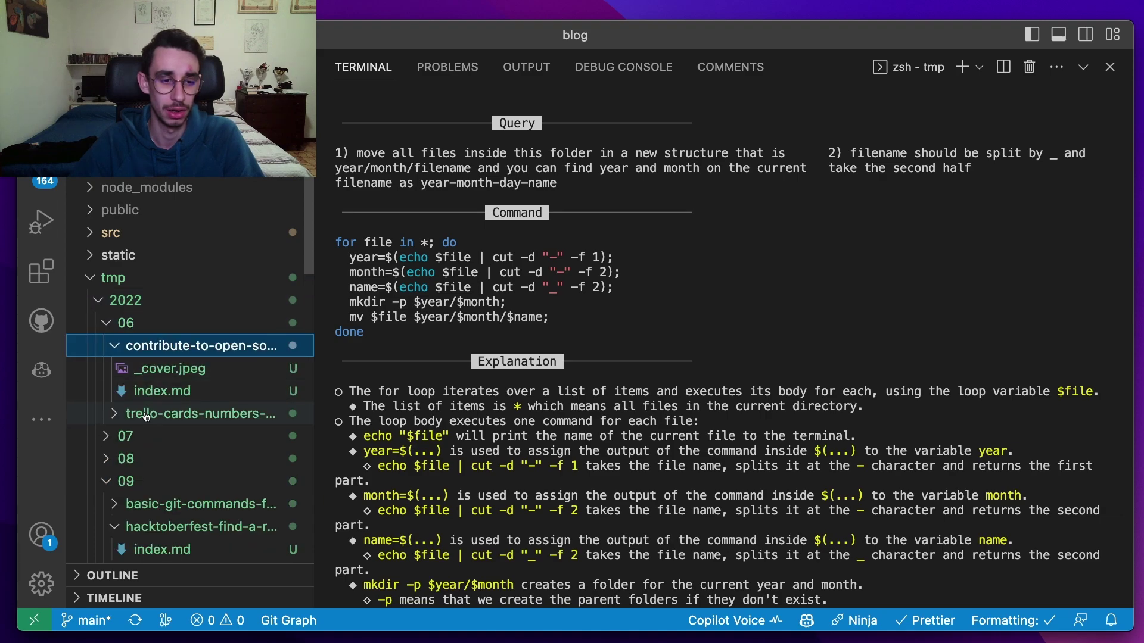
click(148, 414)
drag(316, 285, 413, 298)
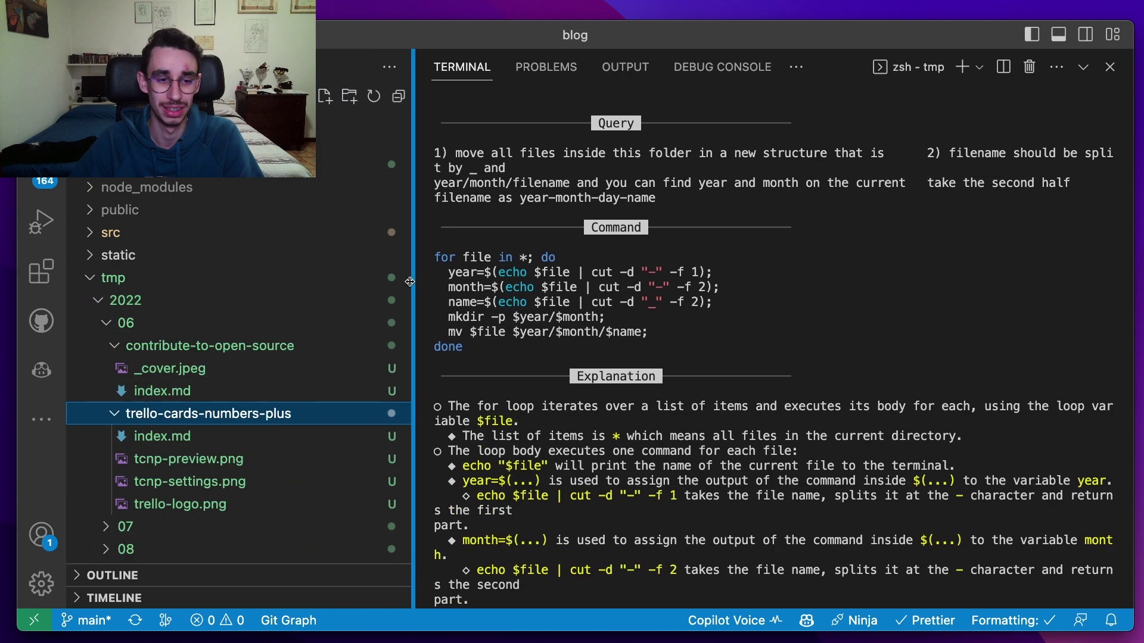
scroll(307, 298, down, 5)
scroll(219, 289, up, 2)
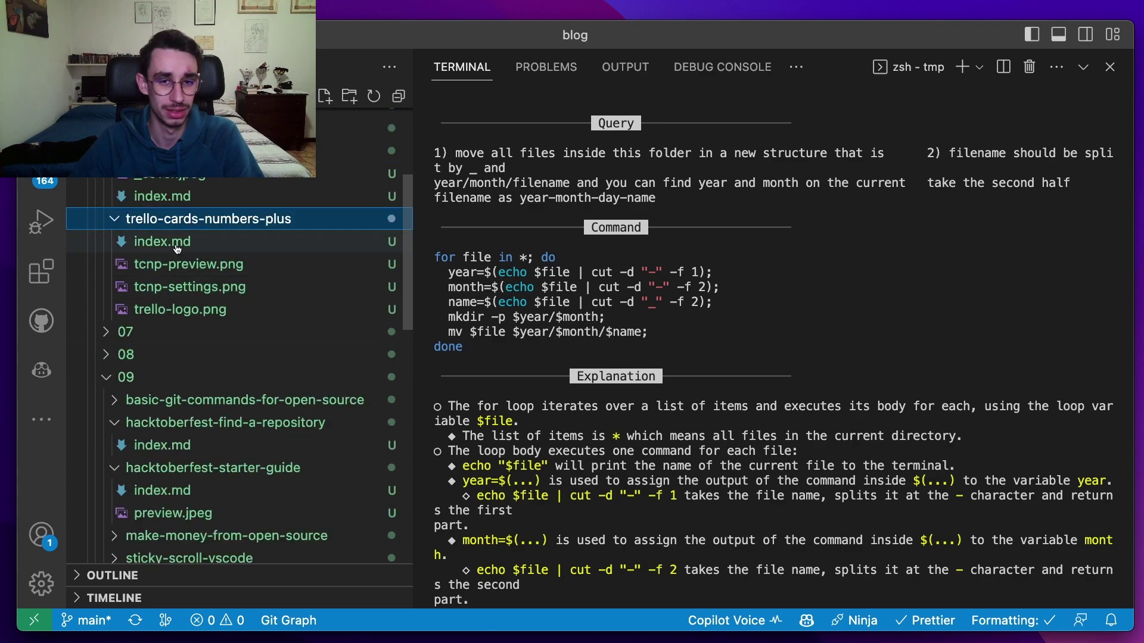
scroll(175, 251, down, 3)
scroll(175, 250, down, 2)
scroll(175, 250, down, 1)
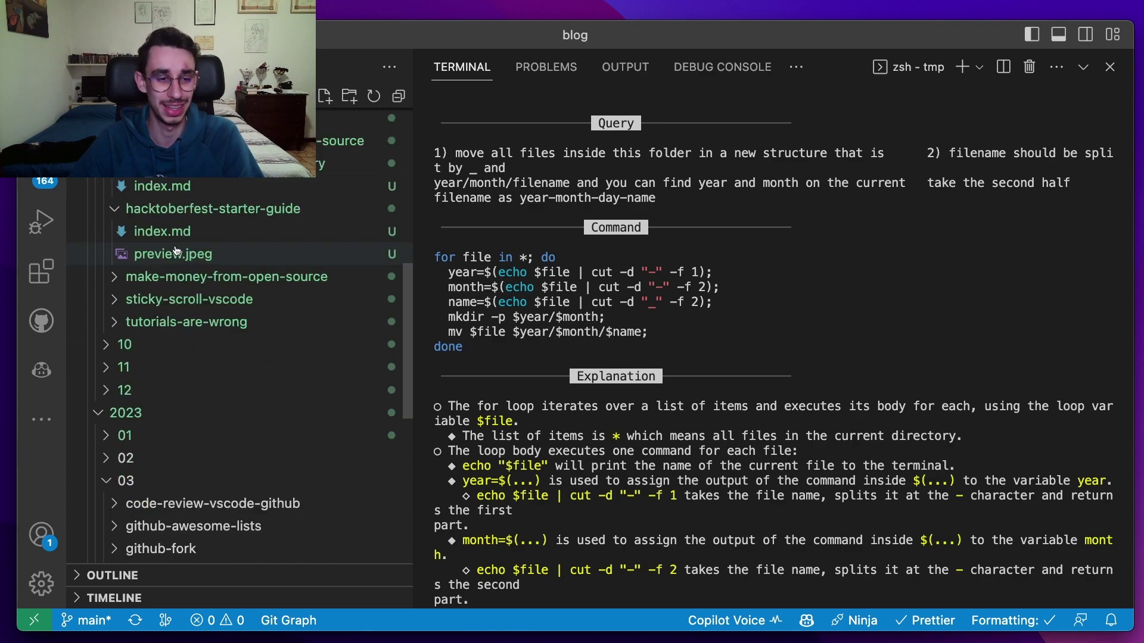
scroll(175, 250, down, 2)
scroll(175, 250, up, 3)
scroll(176, 251, up, 1)
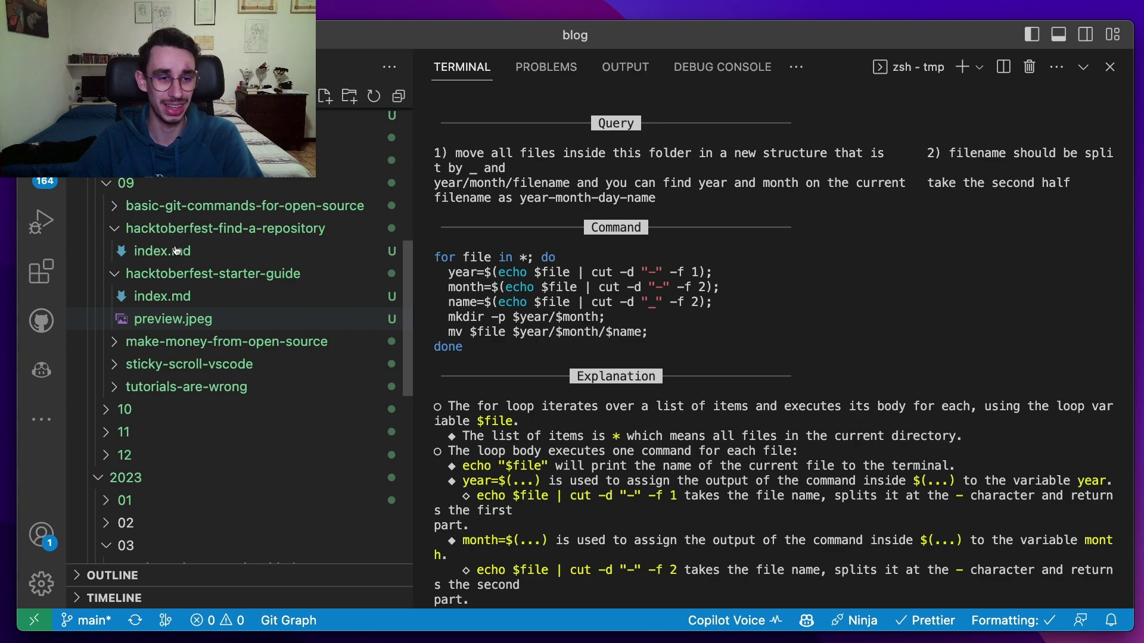
drag(409, 280, 270, 295)
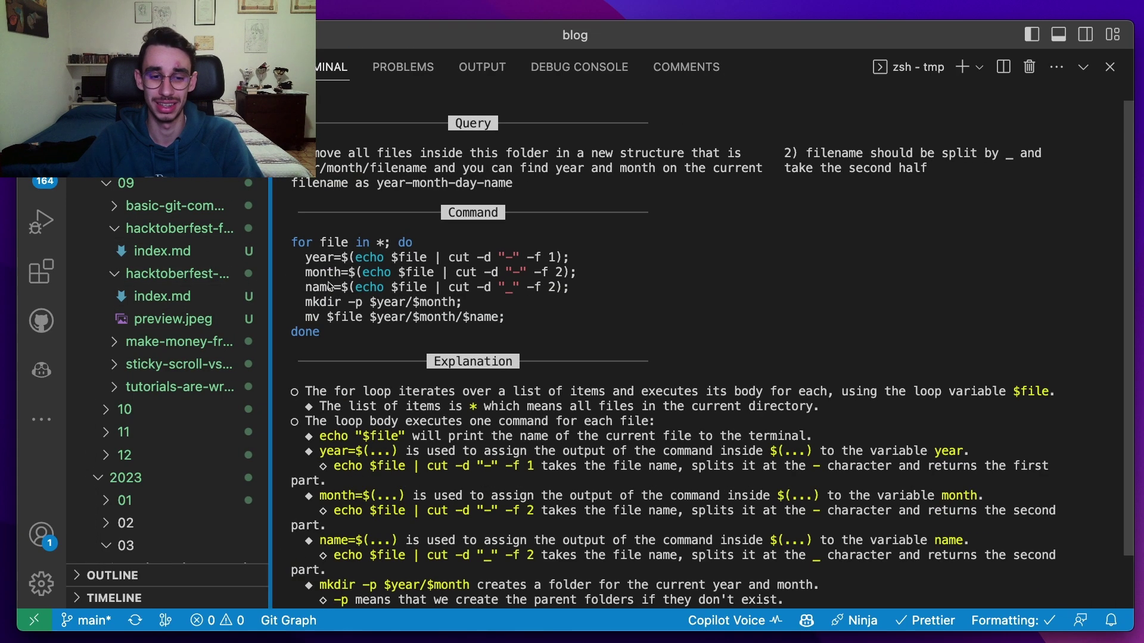
key(Return)
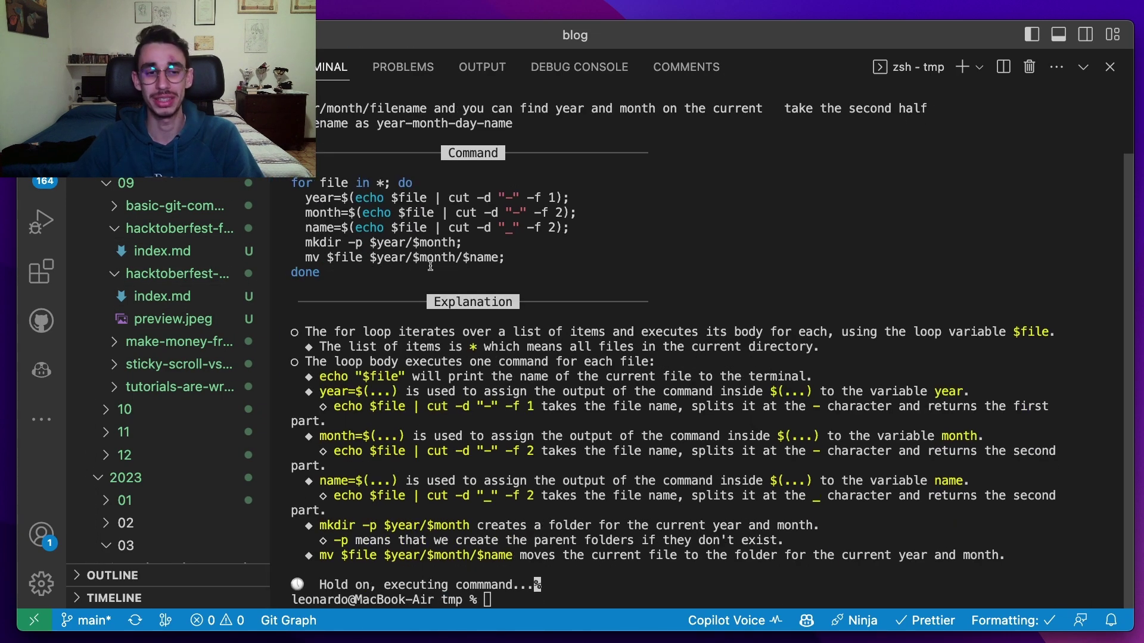
scroll(386, 264, up, 1)
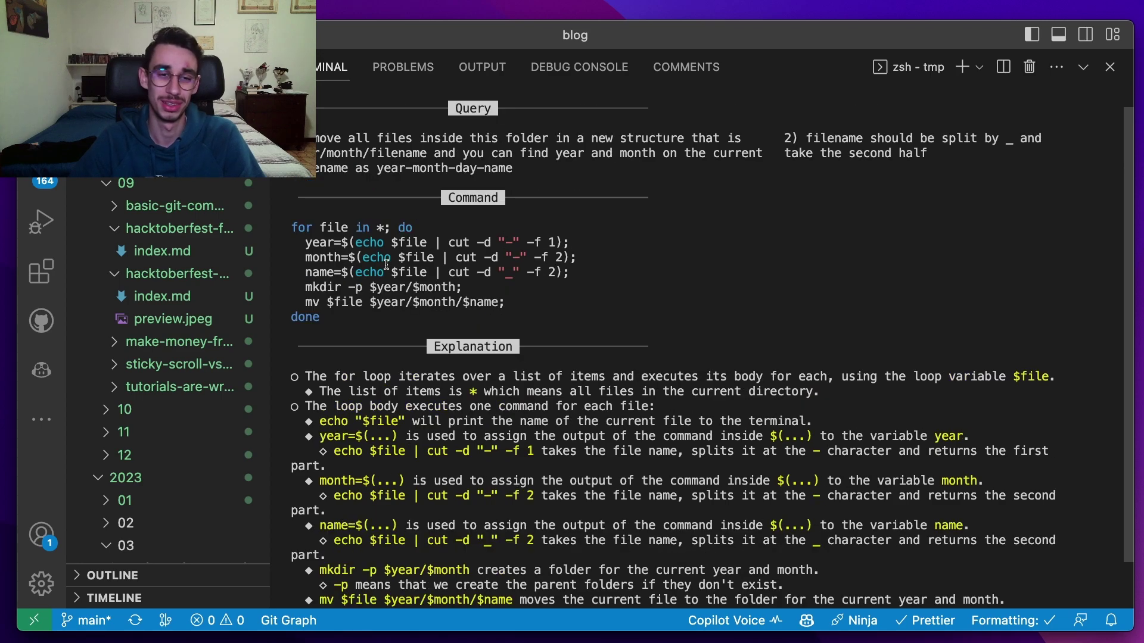
scroll(386, 264, up, 1)
drag(331, 339, 269, 243)
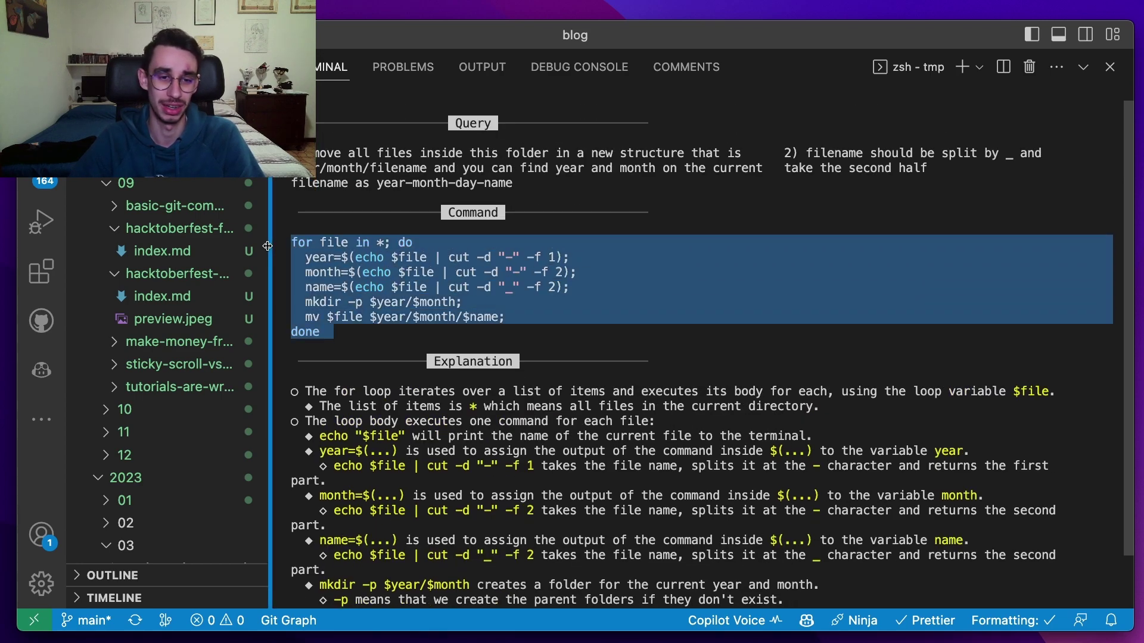
click(434, 333)
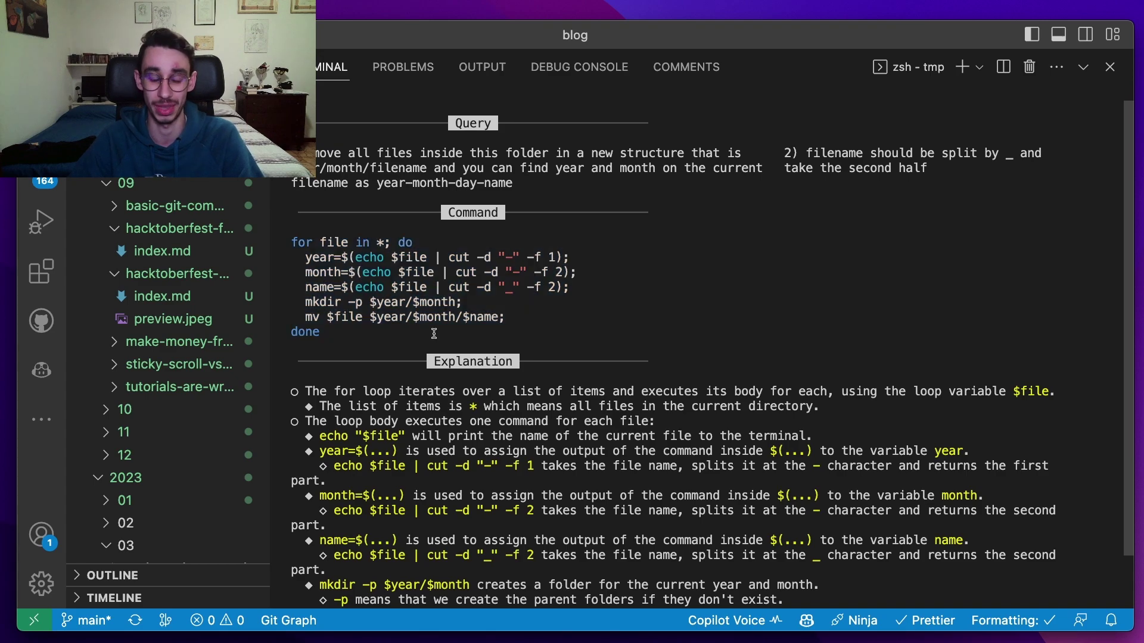
double_click(515, 271)
double_click(509, 286)
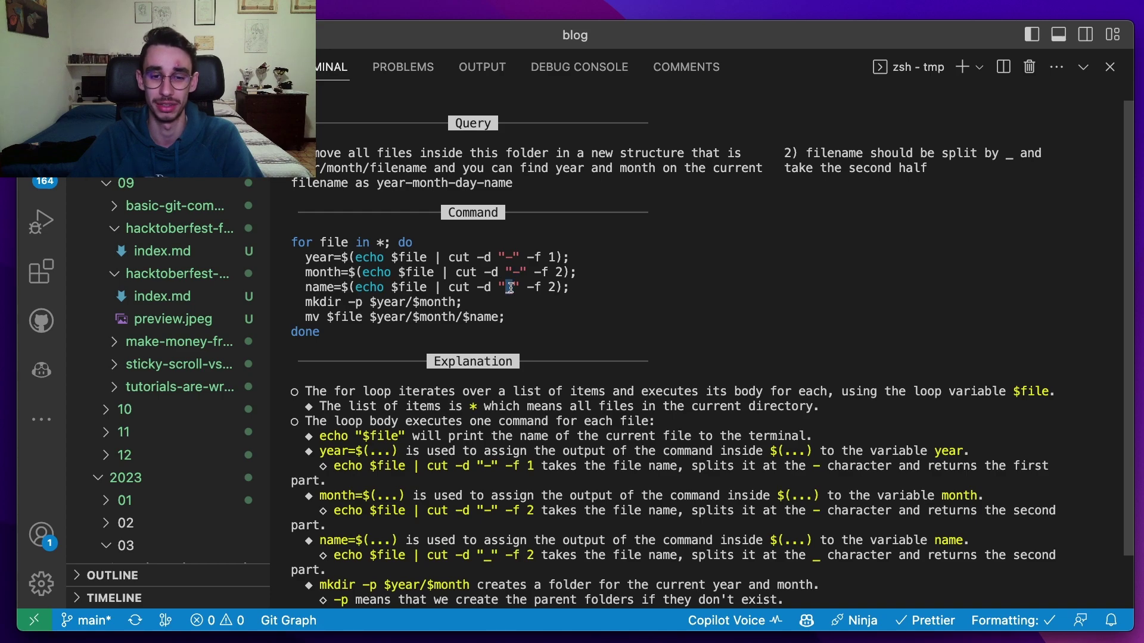
click(542, 320)
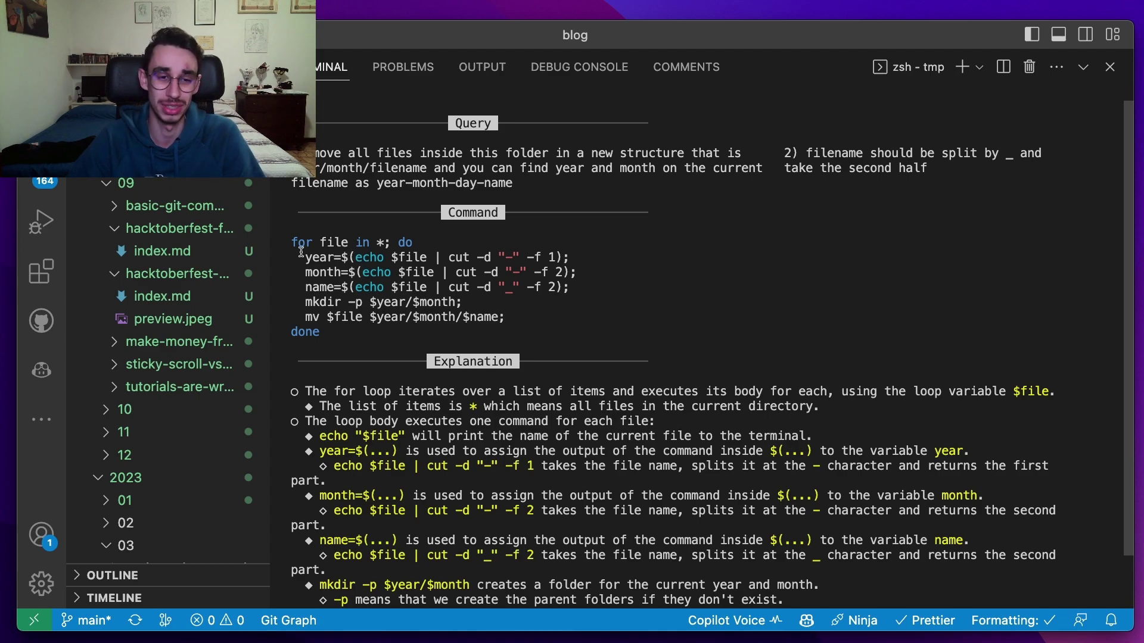
drag(300, 254, 516, 314)
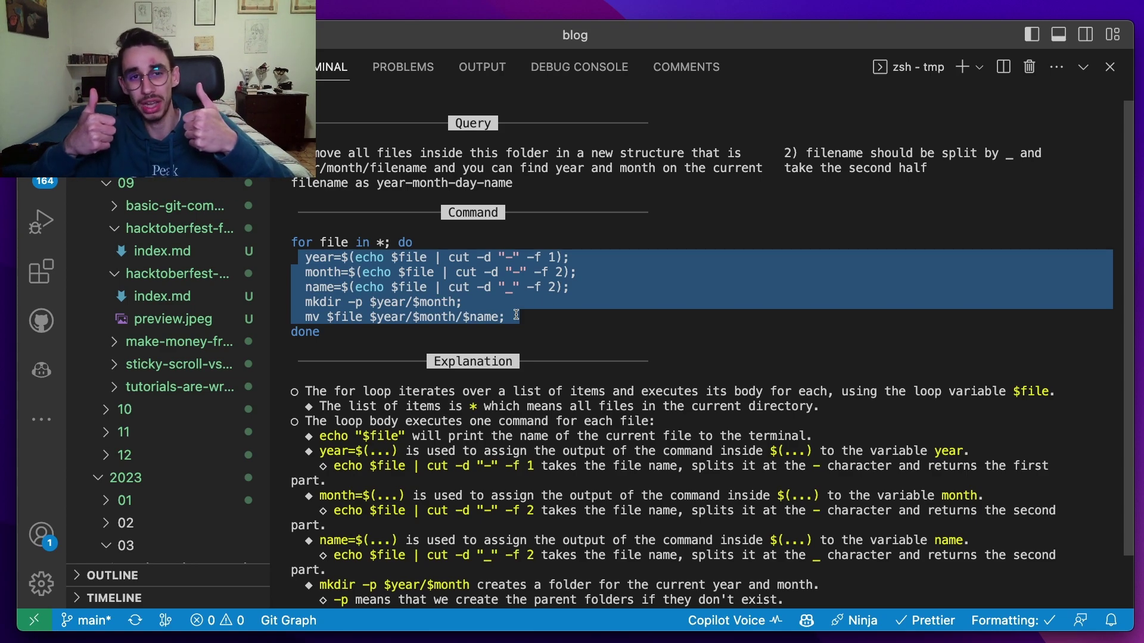
key(Return)
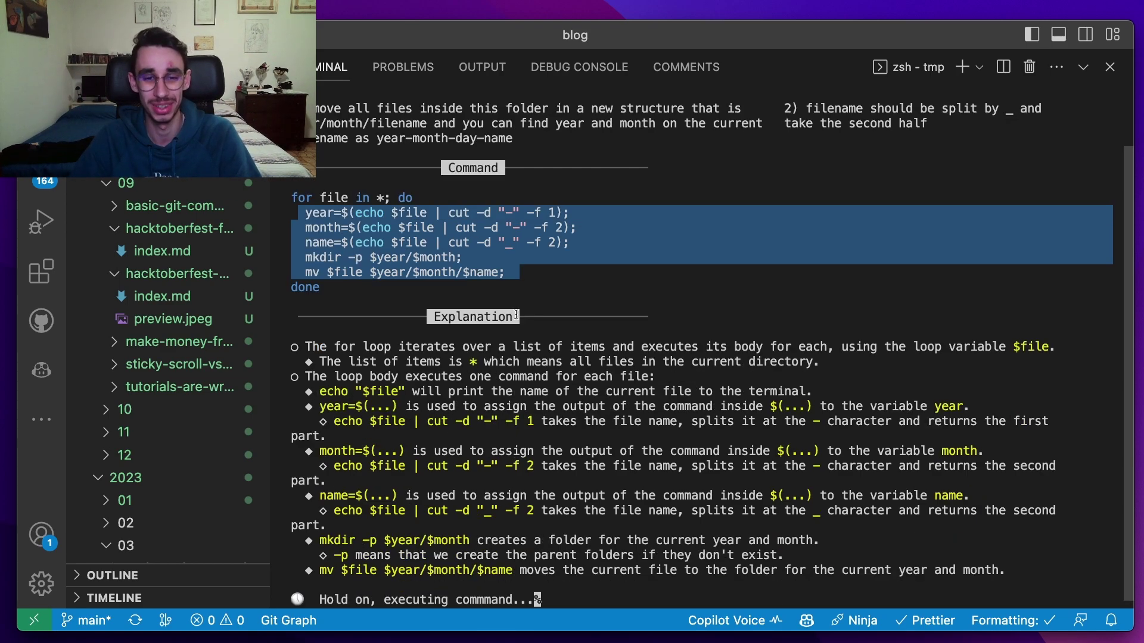